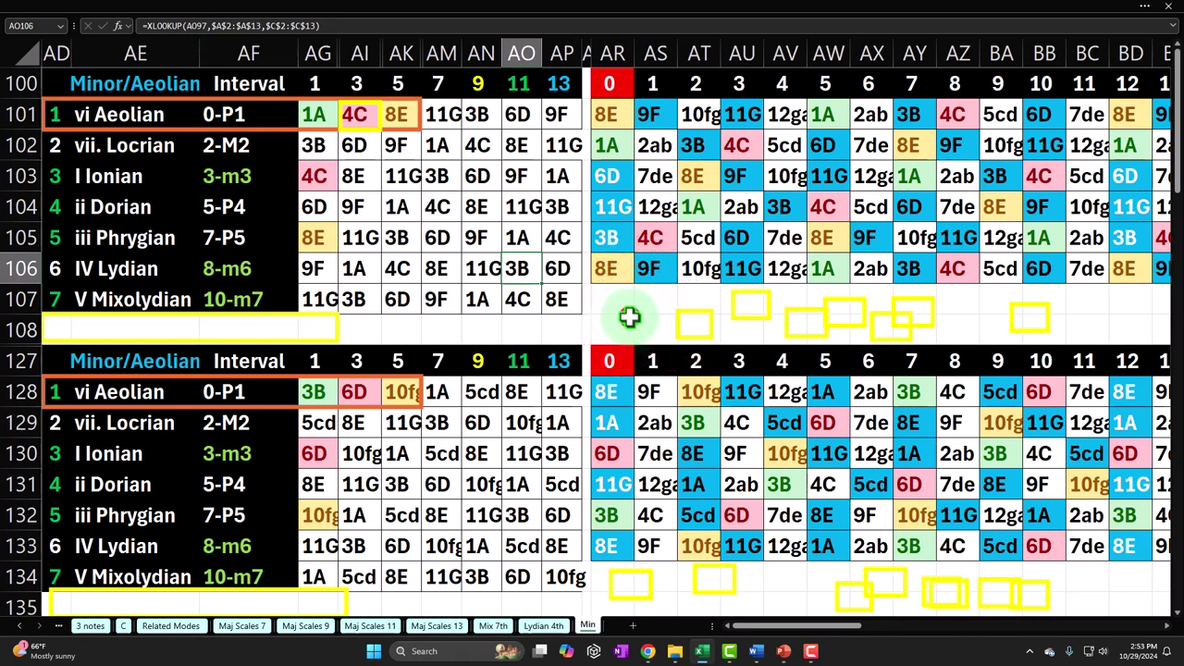
- Examine the first Minor/Aeolian fretboard chart on frets 0 to 5, including its title and the three lowest-row fret-5 notes in AW104:AW106
{"action": "left_click", "coordinate": [630, 318]}
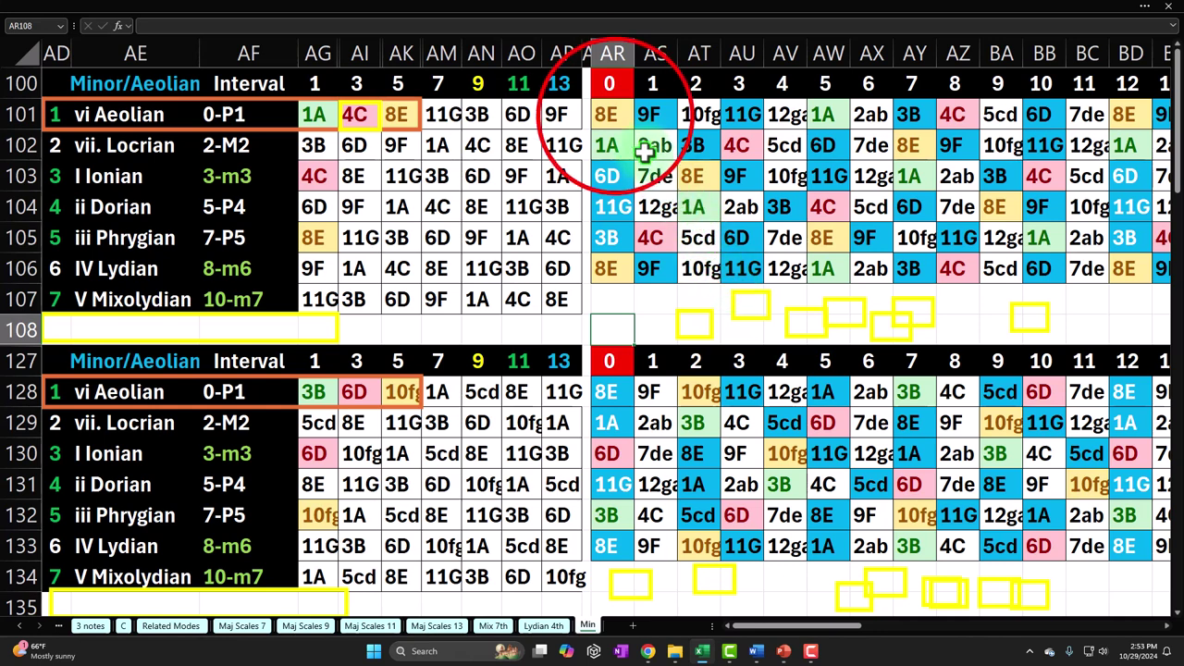
{"action": "left_click_drag", "start_coordinate": [614, 114], "coordinate": [853, 266]}
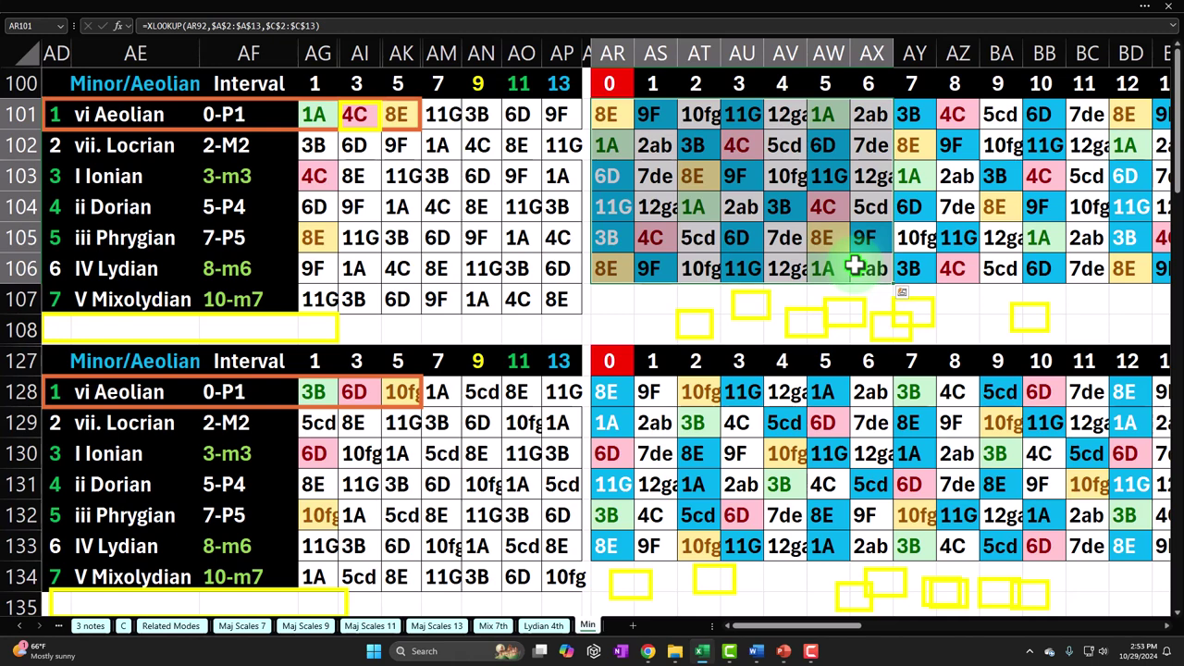
{"action": "left_click_drag", "start_coordinate": [606, 113], "coordinate": [846, 267]}
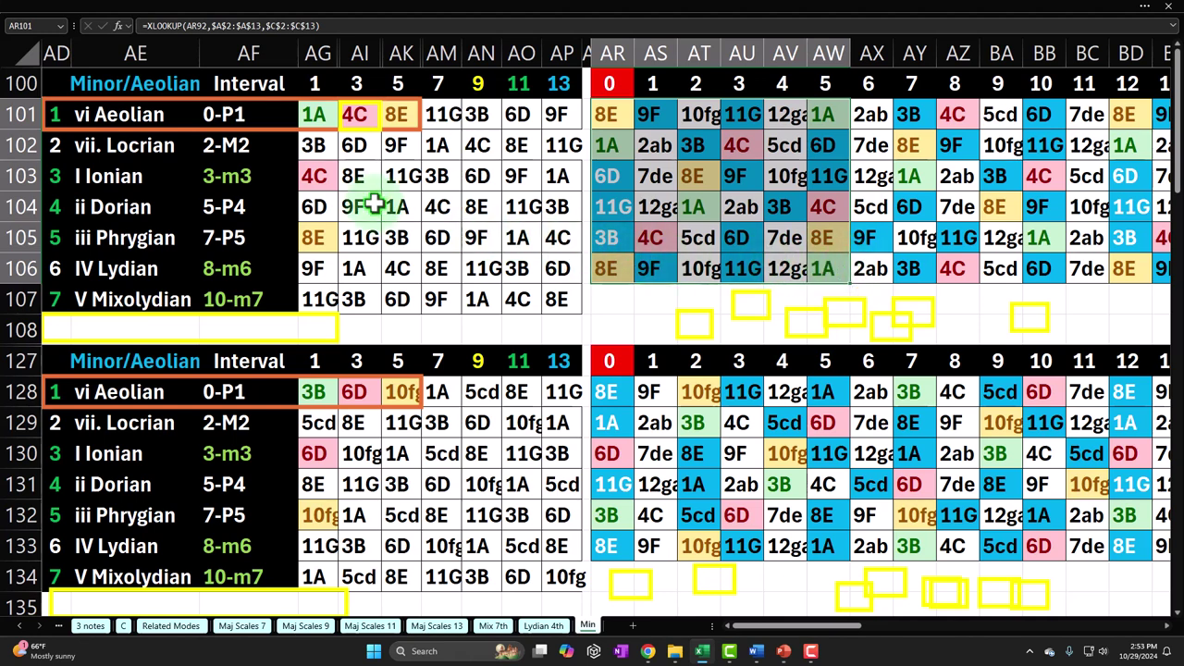
{"action": "left_click", "coordinate": [150, 89]}
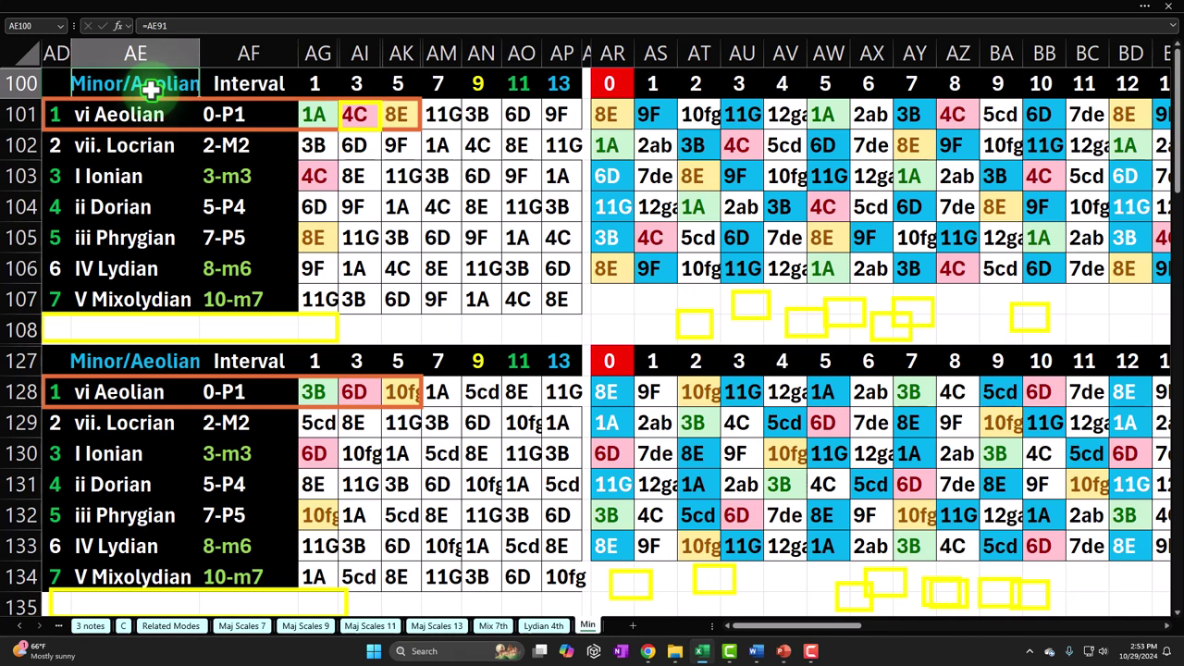
{"action": "left_click_drag", "start_coordinate": [824, 210], "coordinate": [827, 264]}
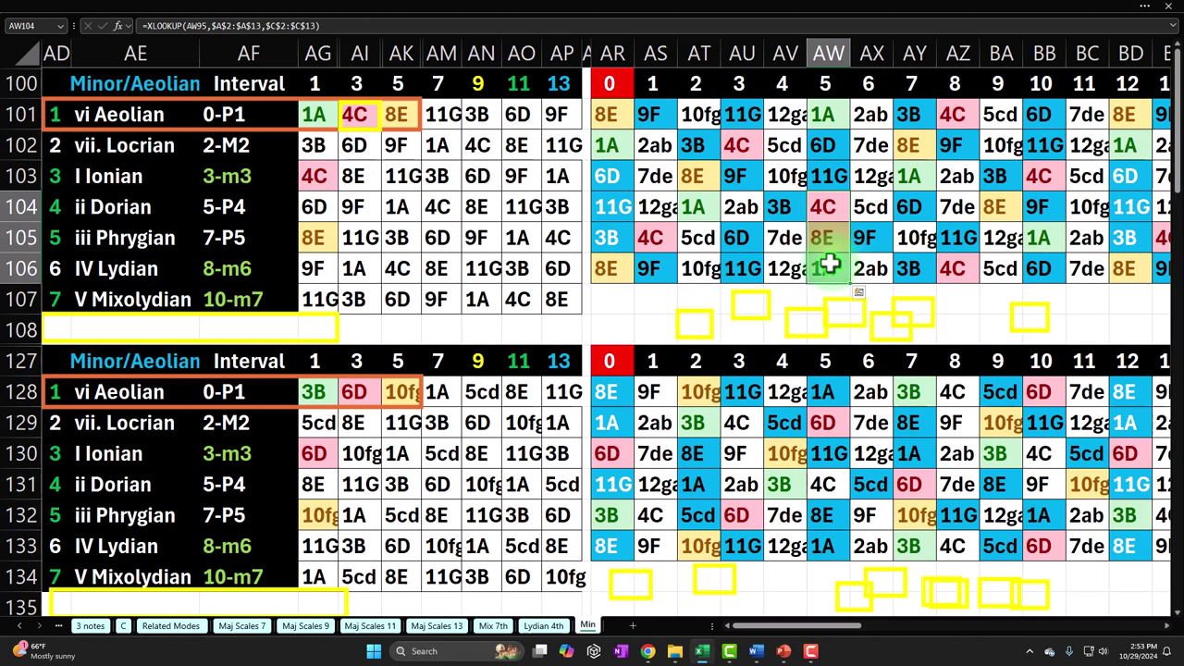
{"action": "left_click", "coordinate": [388, 130]}
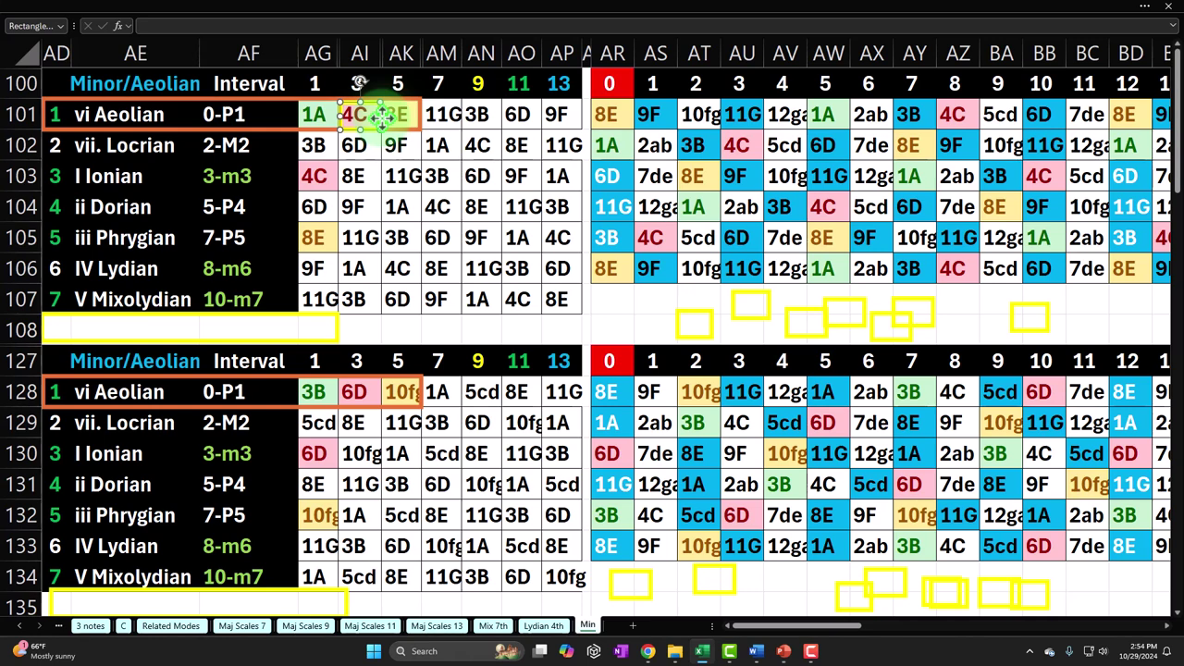
- Switch to the Related Modes sheet and go from the Minor/Aeolian table to the I Ionian entry of the Major/Ionian table
{"action": "left_click", "coordinate": [186, 623]}
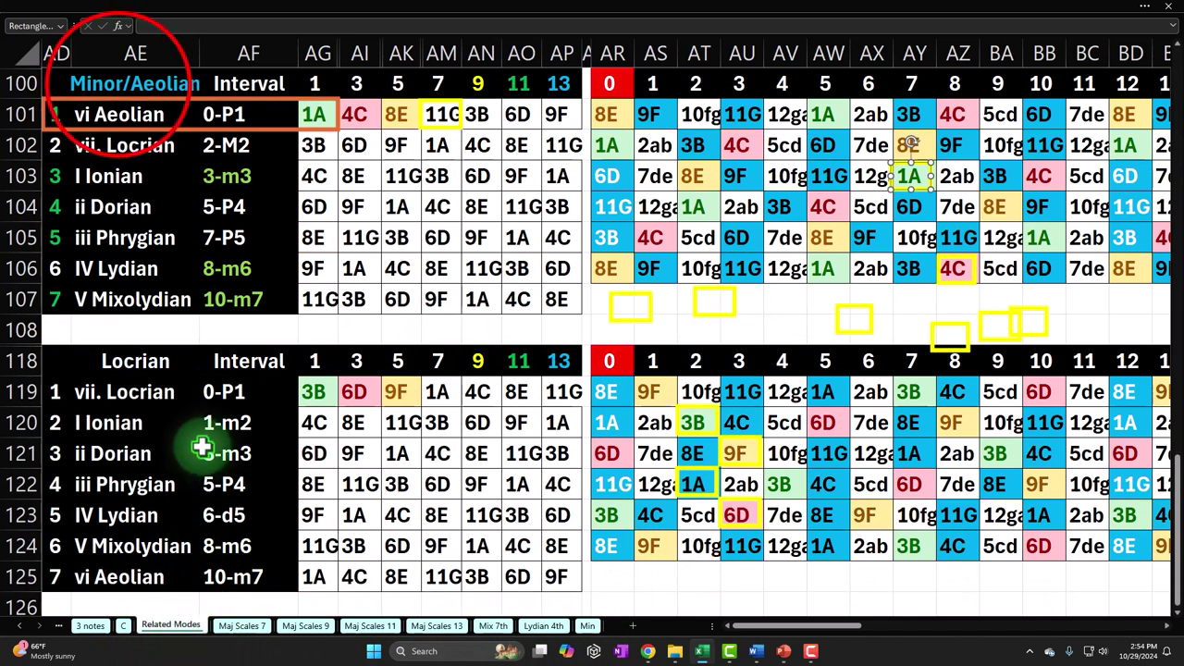
{"action": "left_click", "coordinate": [118, 84]}
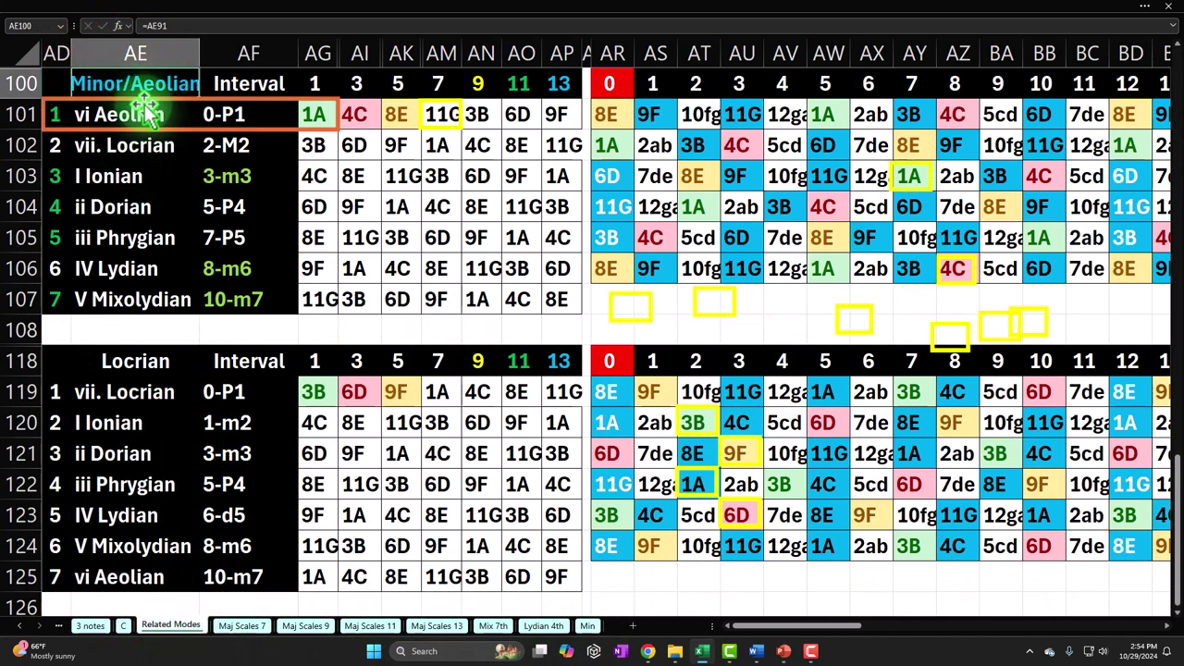
{"action": "scroll", "coordinate": [148, 120], "scroll_direction": "up", "scroll_amount": 5}
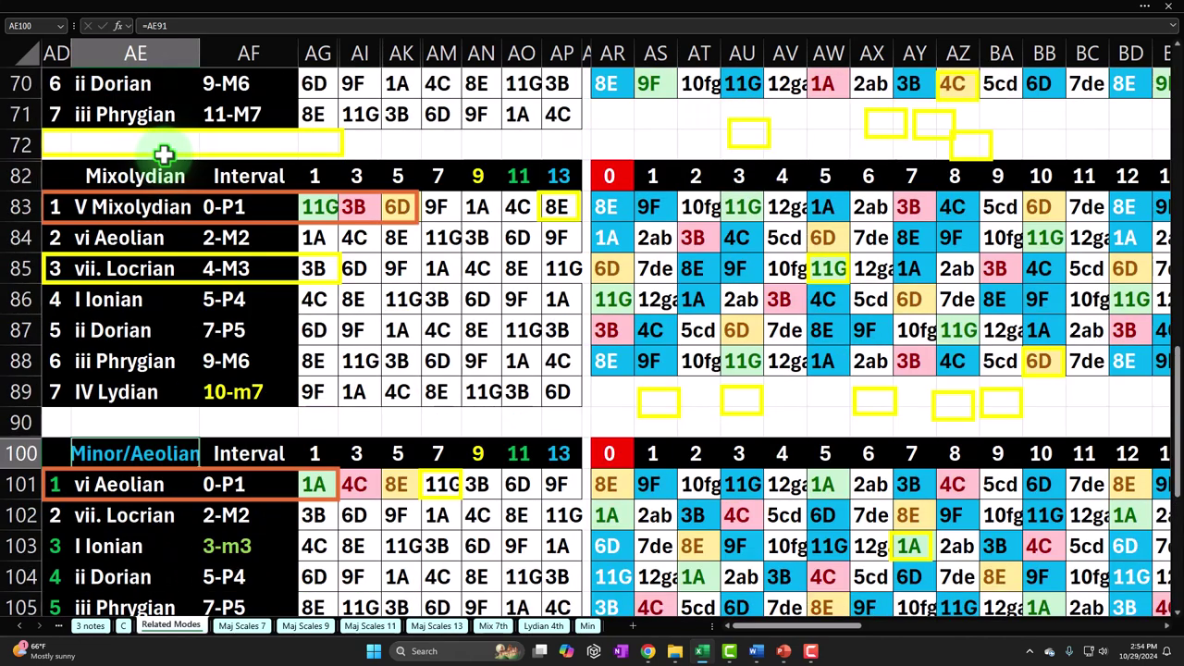
{"action": "scroll", "coordinate": [192, 243], "scroll_direction": "up", "scroll_amount": 10}
{"action": "left_click", "coordinate": [155, 84]}
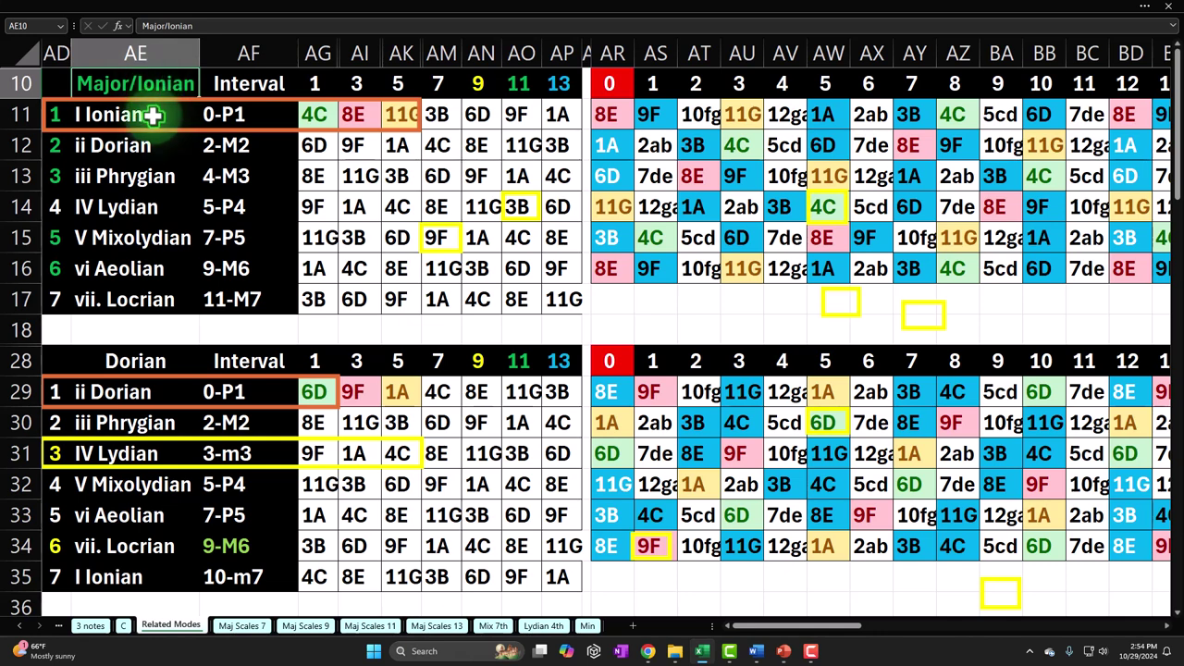
{"action": "left_click", "coordinate": [152, 115]}
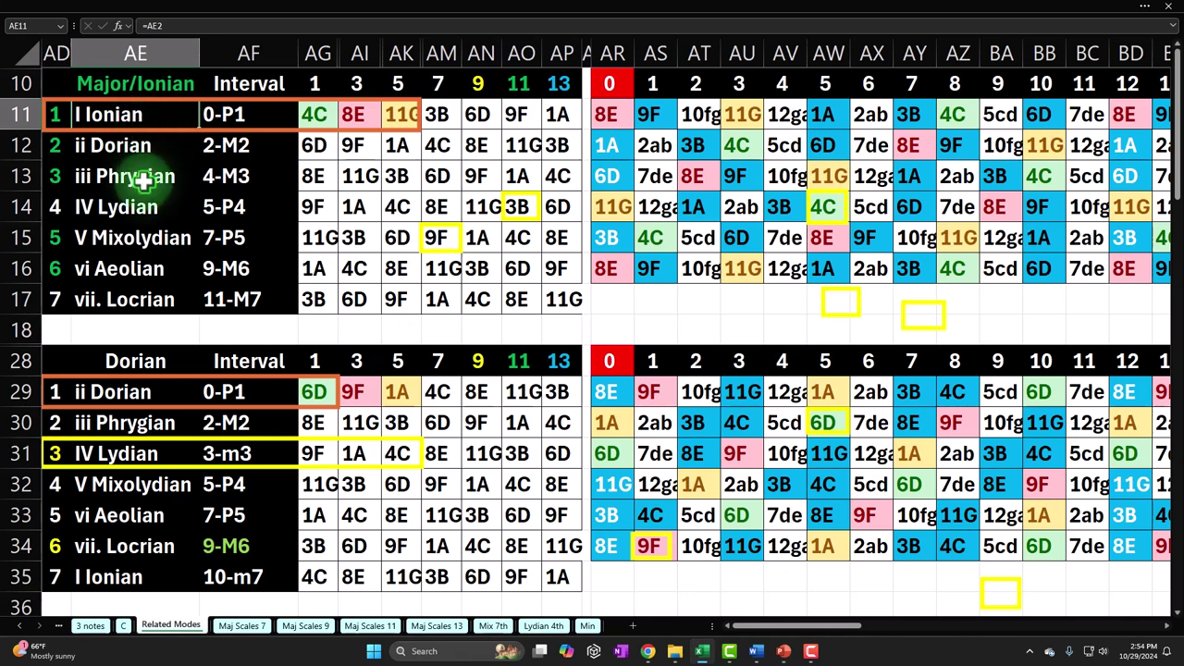
- Highlight the Major/Ionian table's IV Lydian and V Mixolydian rows, its vi Aeolian row, and its ii Dorian and iii Phrygian rows in turn
{"action": "left_click_drag", "start_coordinate": [52, 203], "coordinate": [548, 227]}
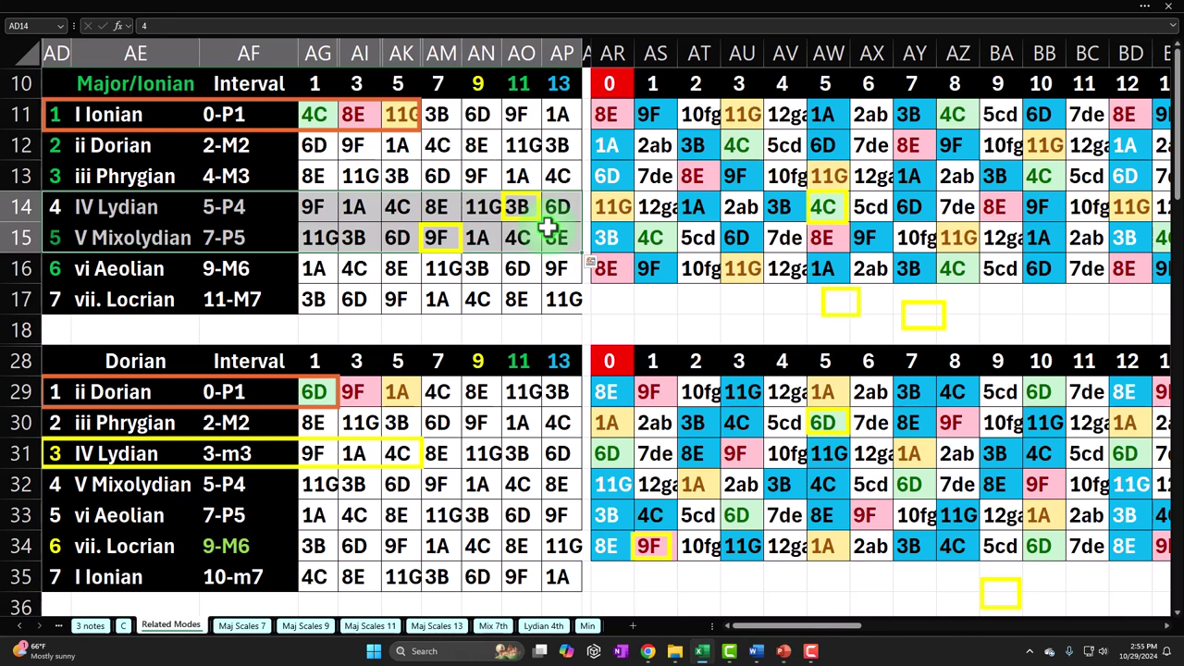
{"action": "left_click_drag", "start_coordinate": [58, 267], "coordinate": [551, 271]}
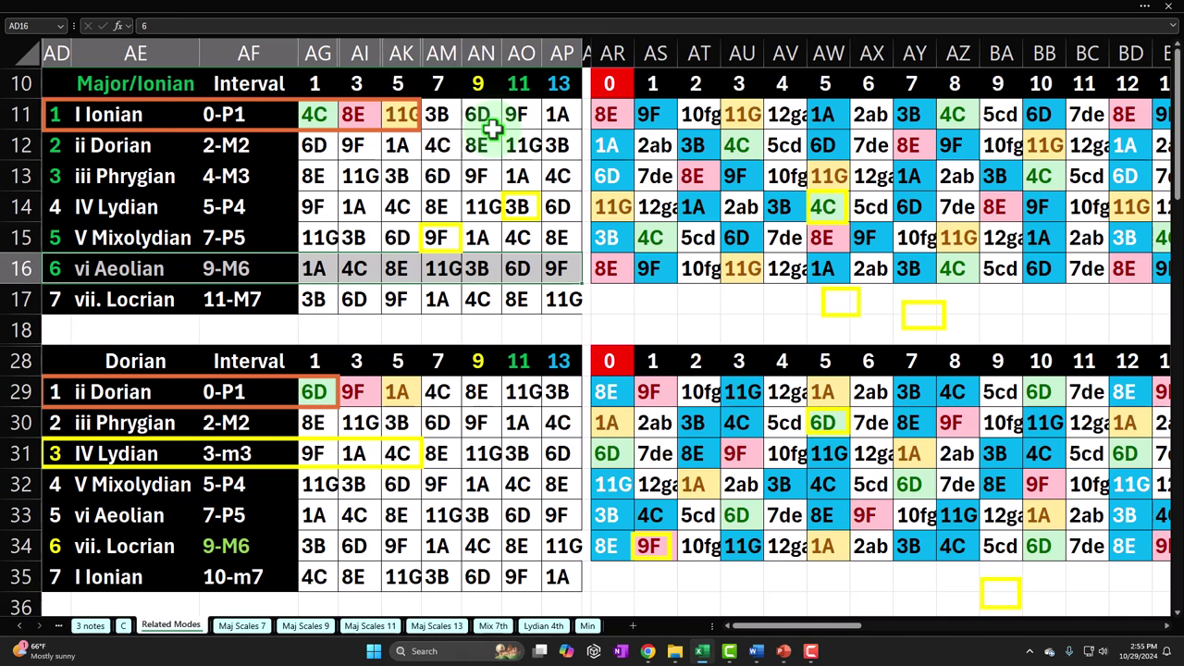
{"action": "left_click", "coordinate": [60, 268]}
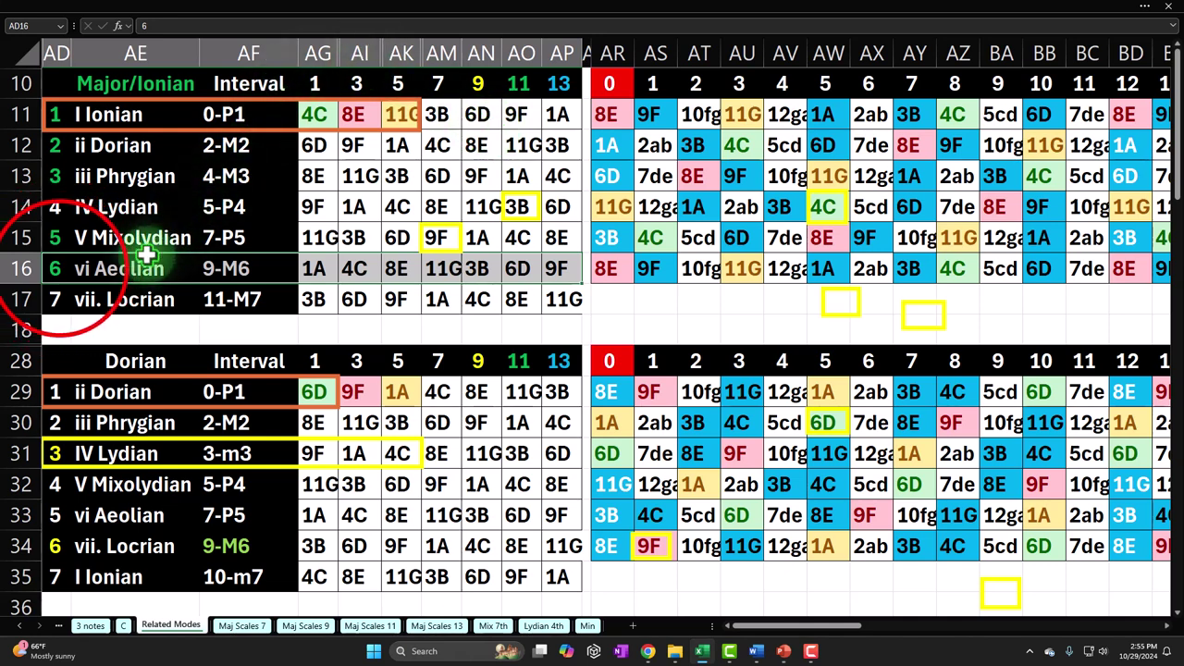
{"action": "left_click_drag", "start_coordinate": [60, 269], "coordinate": [555, 280]}
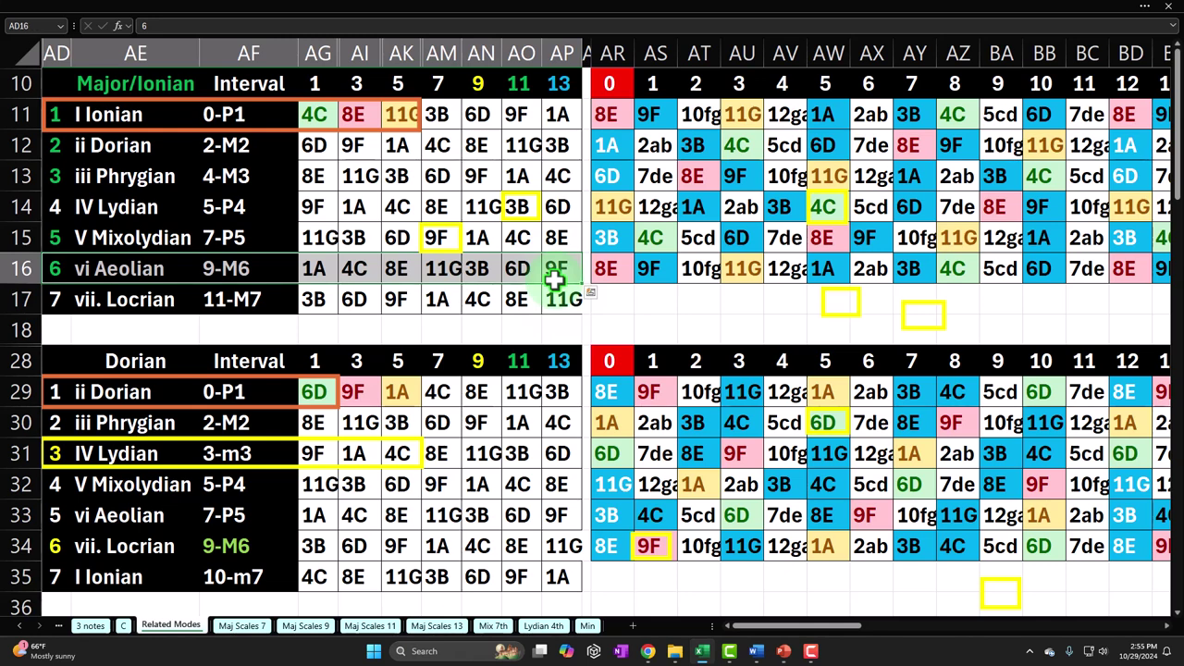
{"action": "left_click", "coordinate": [132, 179]}
{"action": "left_click_drag", "start_coordinate": [132, 178], "coordinate": [548, 170]}
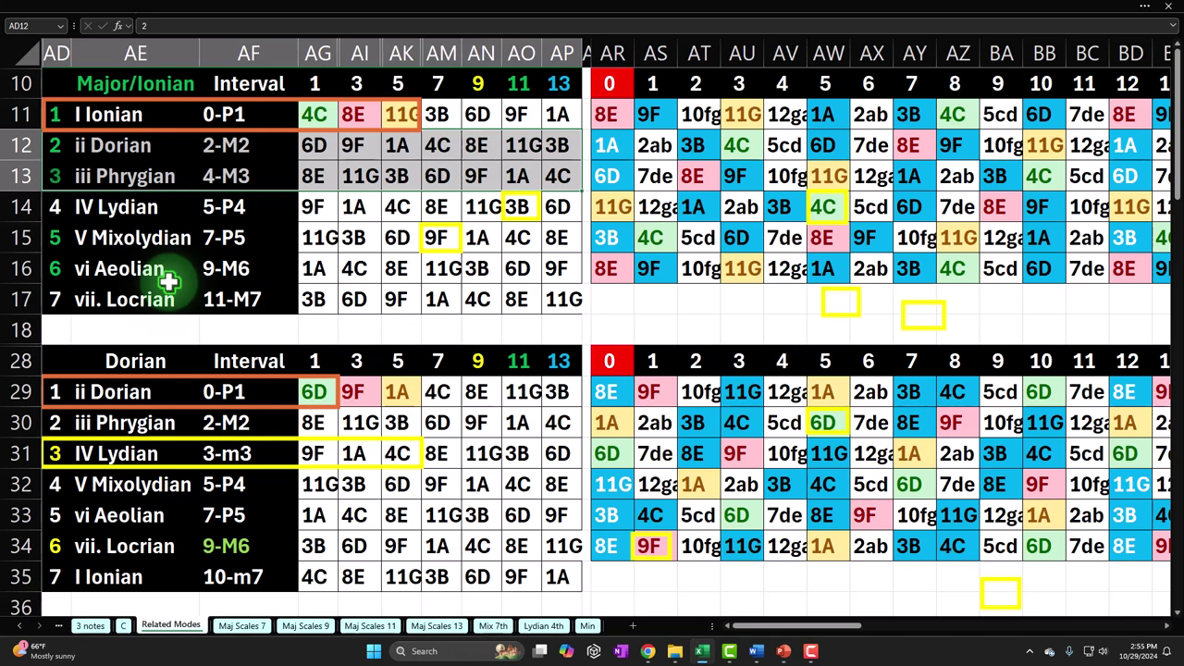
- Compare the I Ionian and vi Aeolian entries, and highlight the Major/Ionian chord-degree headings from 1 to 13
{"action": "left_click", "coordinate": [134, 115]}
{"action": "left_click", "coordinate": [164, 272]}
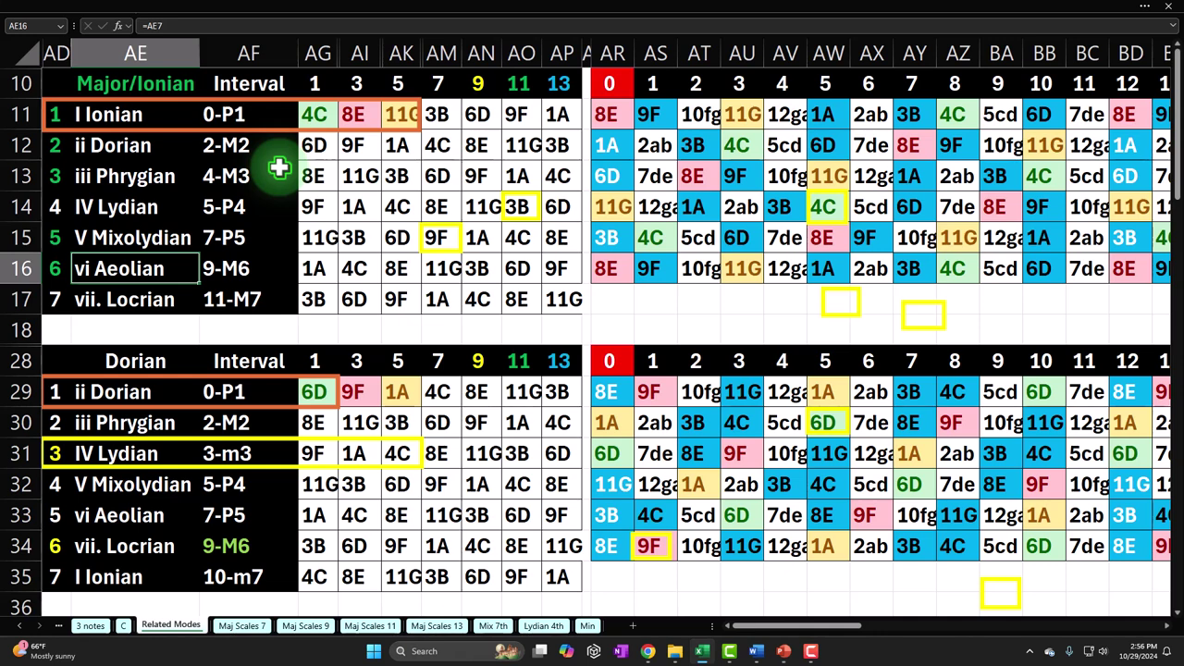
{"action": "left_click", "coordinate": [159, 114]}
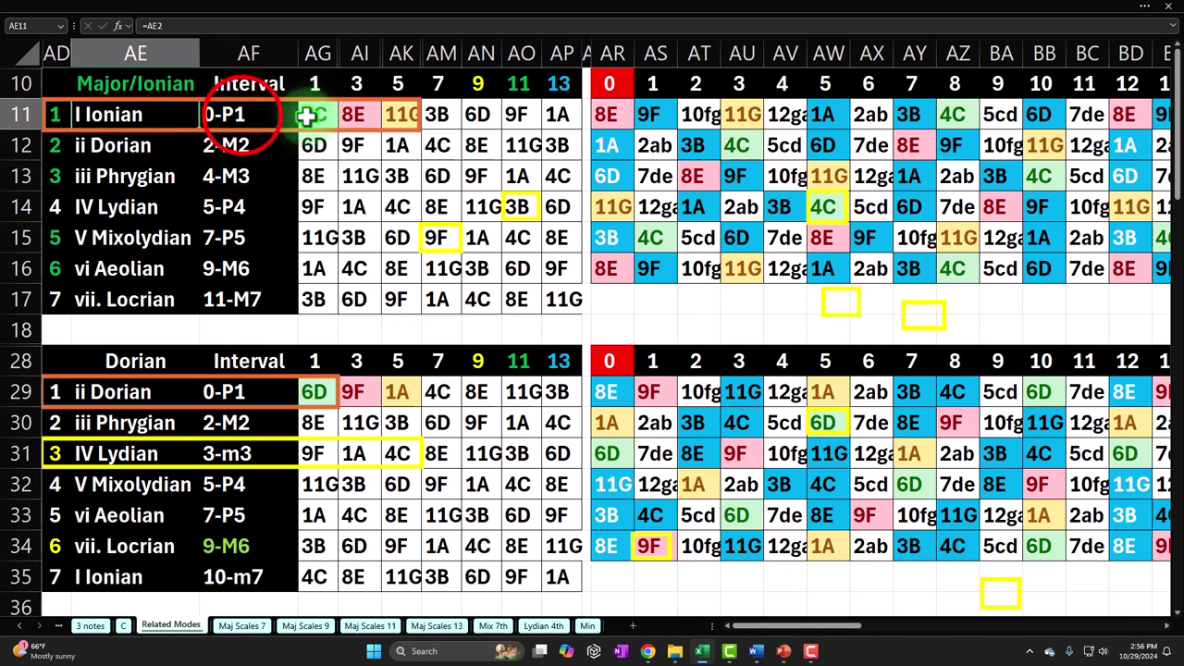
{"action": "left_click", "coordinate": [240, 116]}
{"action": "left_click_drag", "start_coordinate": [323, 79], "coordinate": [553, 83]}
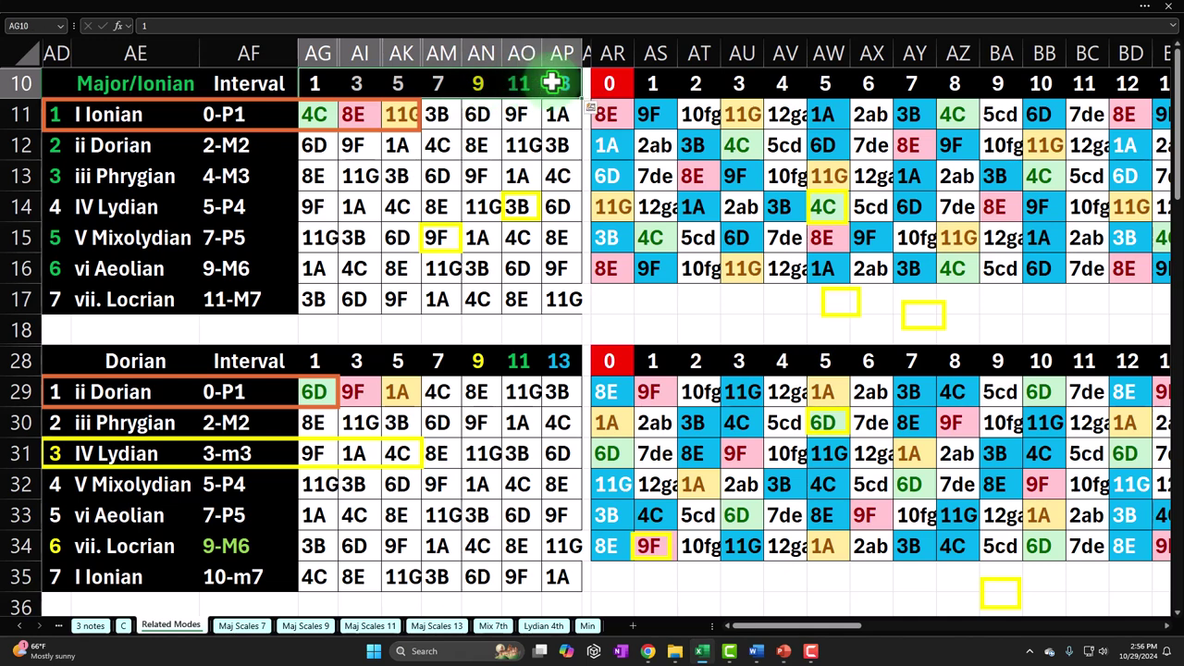
- Review the major-quality rows 14 and 15 against the minor-quality rows 16, 12 and 13, ending on the vi Aeolian entry
{"action": "left_click", "coordinate": [58, 210]}
{"action": "left_click_drag", "start_coordinate": [57, 210], "coordinate": [558, 232]}
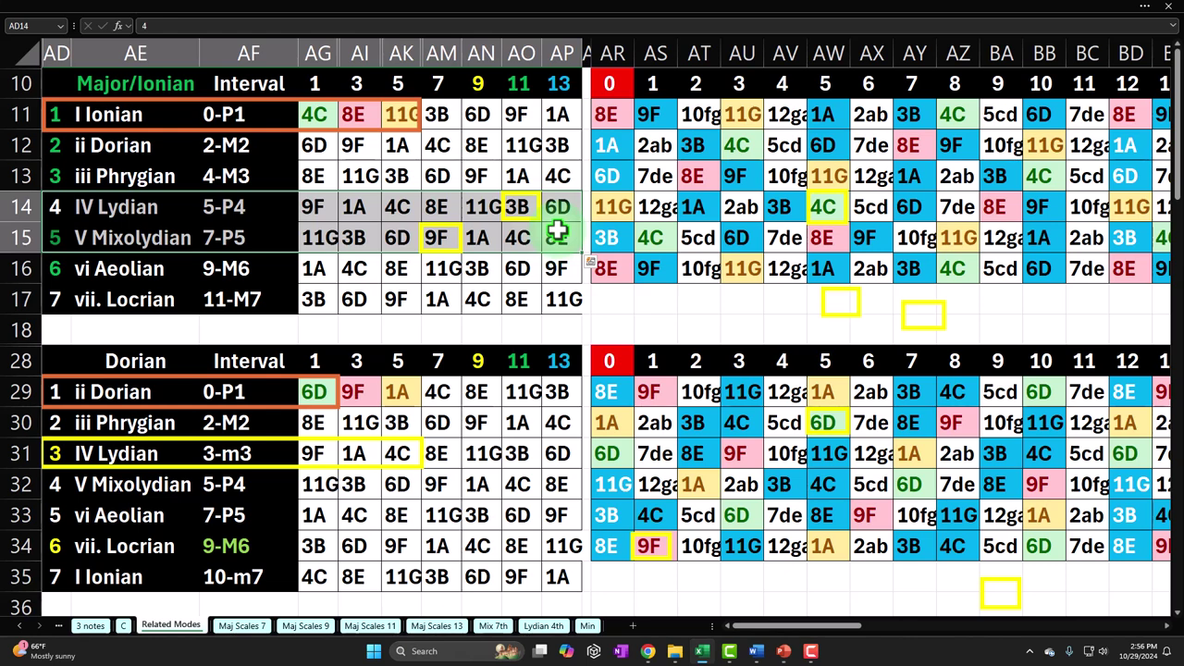
{"action": "key", "text": "ctrl"}
{"action": "left_click_drag", "start_coordinate": [41, 270], "coordinate": [549, 260]}
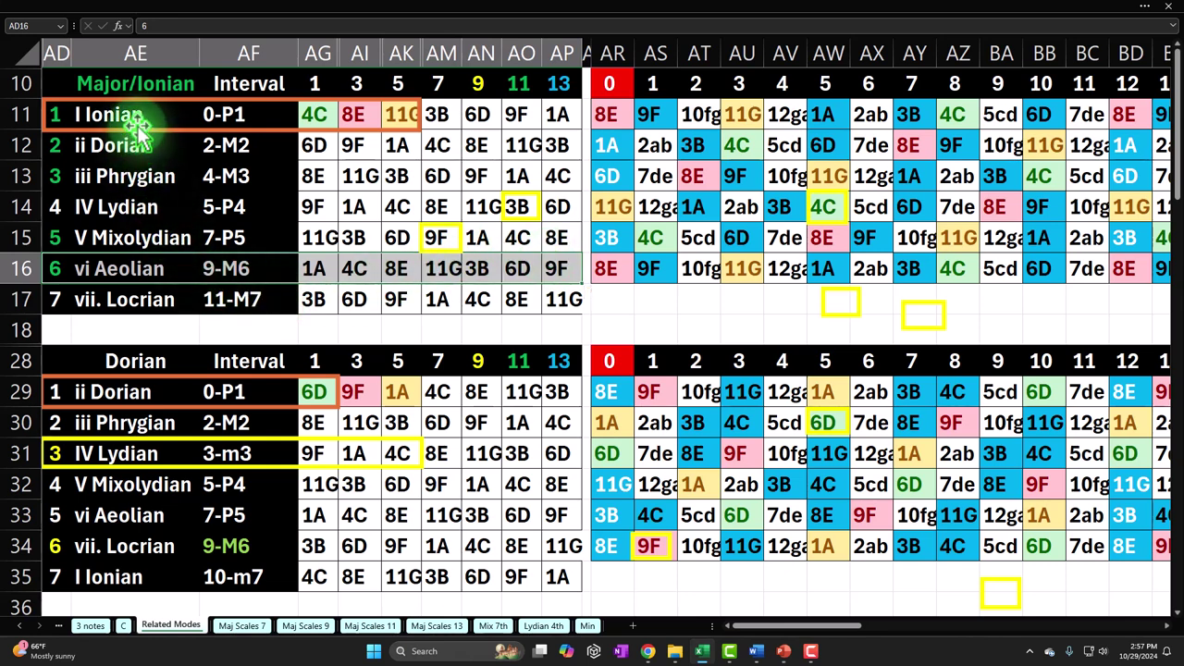
{"action": "left_click_drag", "start_coordinate": [57, 145], "coordinate": [576, 176]}
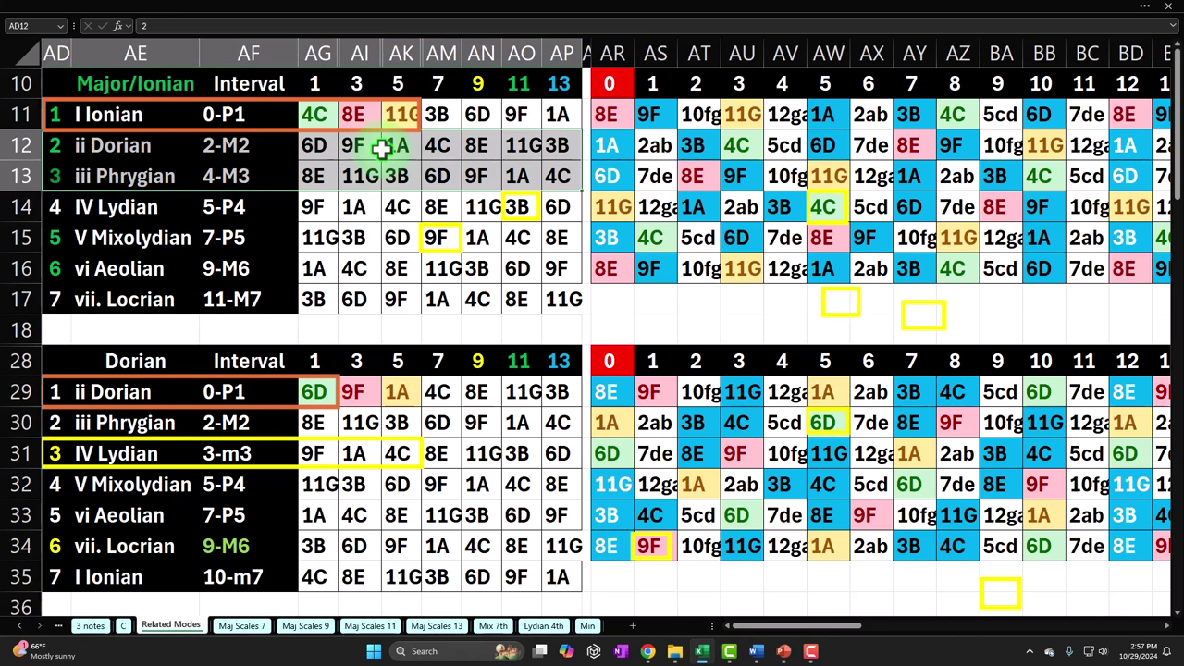
{"action": "left_click", "coordinate": [173, 268]}
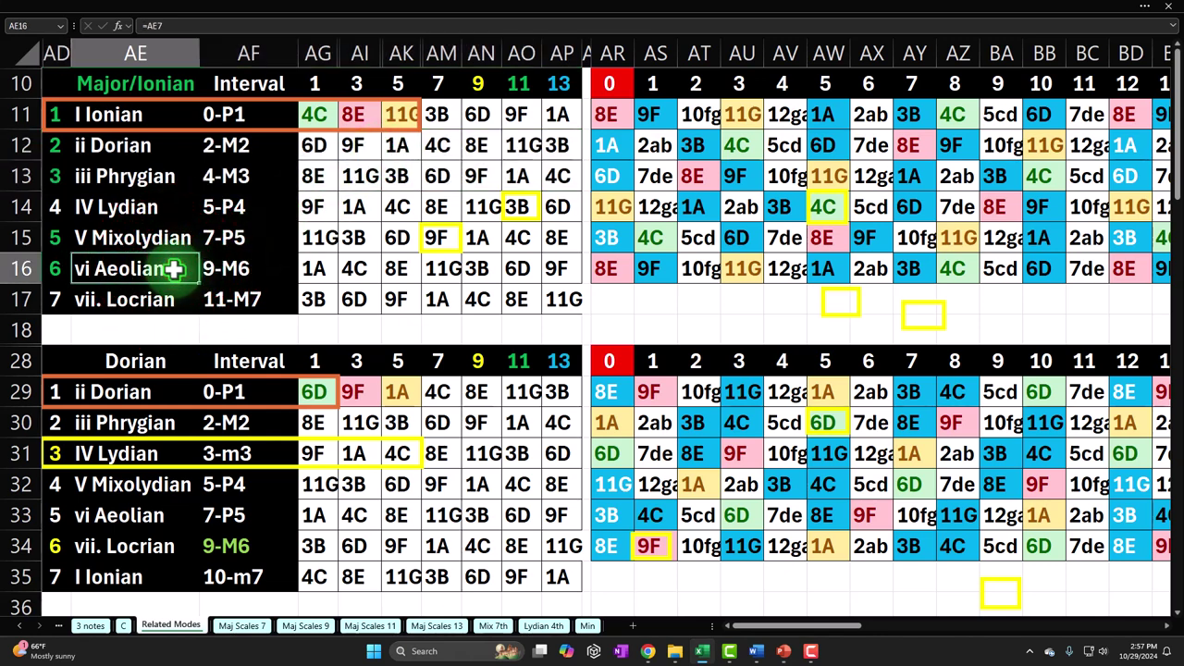
- Return to the Min sheet and examine the fret-5 notes from AW104 downward, the vi Aeolian fifth in AK101, and the open-string column
{"action": "left_click", "coordinate": [590, 627]}
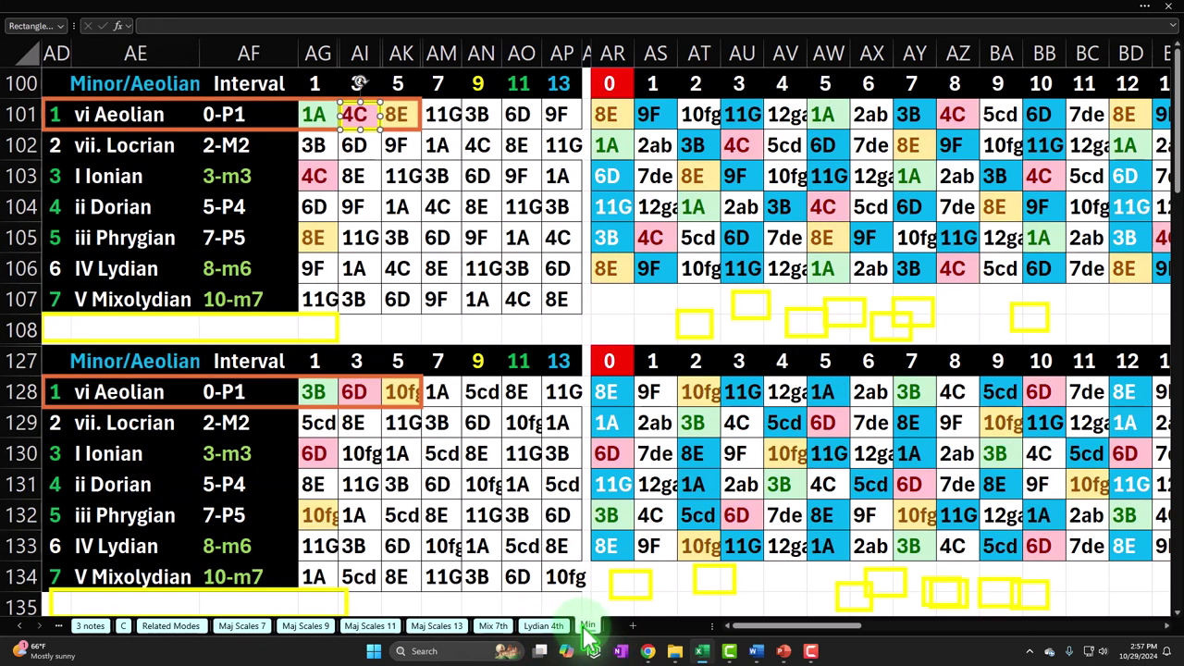
{"action": "left_click", "coordinate": [830, 208]}
{"action": "left_click", "coordinate": [827, 205]}
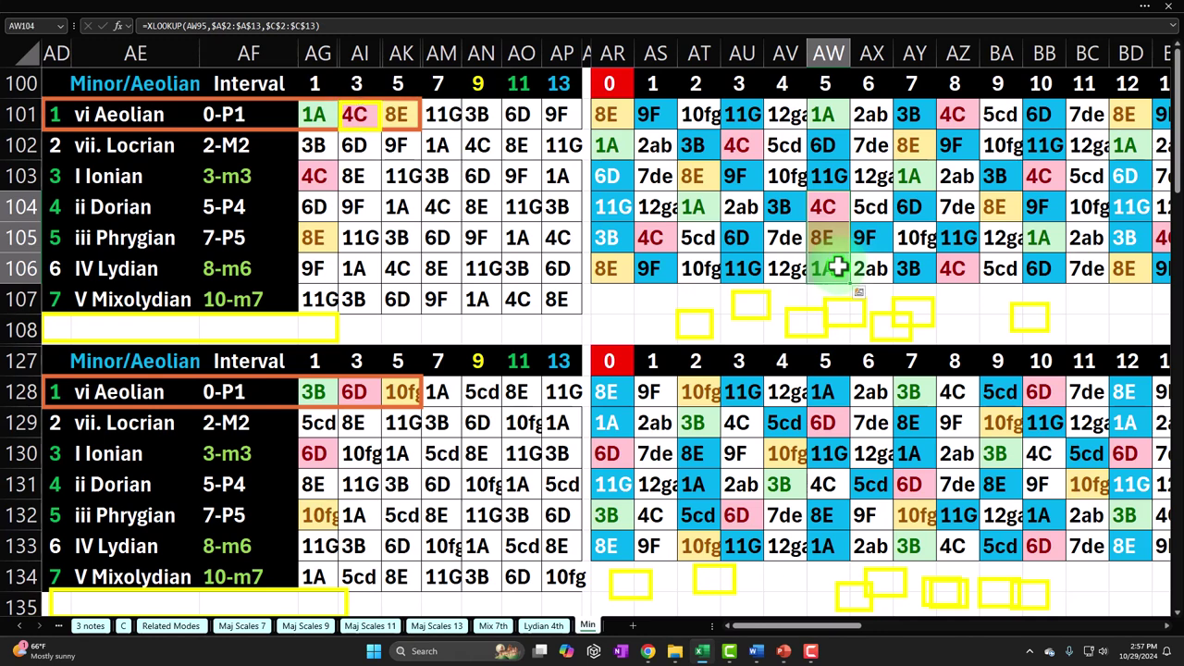
{"action": "left_click", "coordinate": [822, 210]}
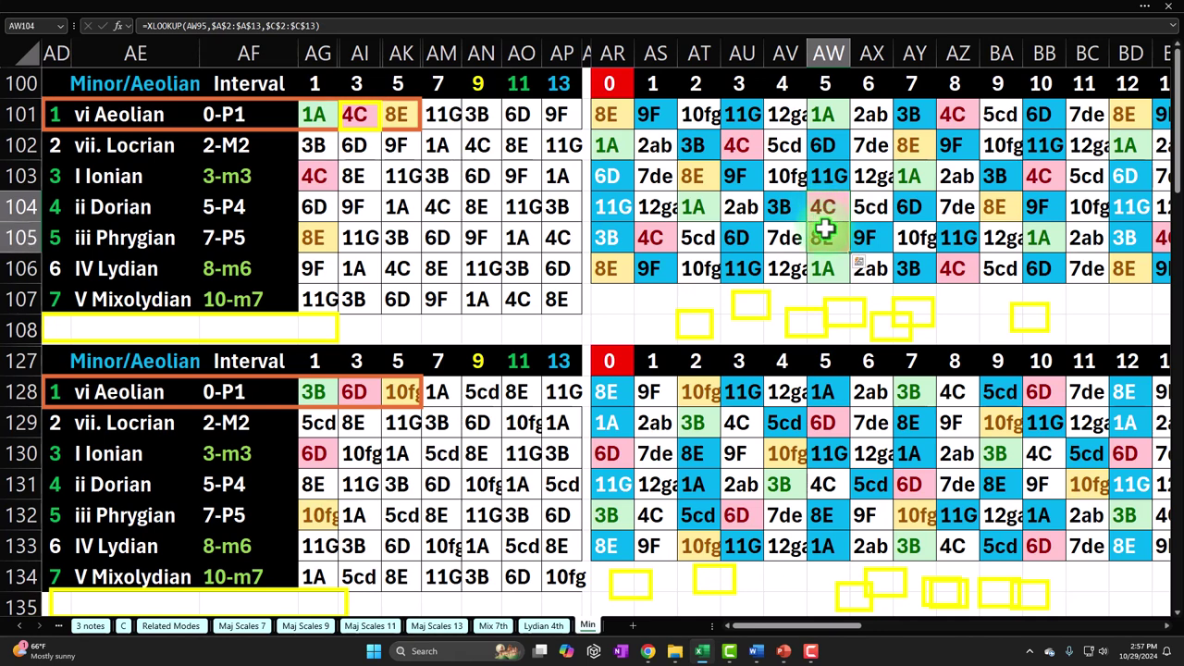
{"action": "left_click", "coordinate": [405, 114]}
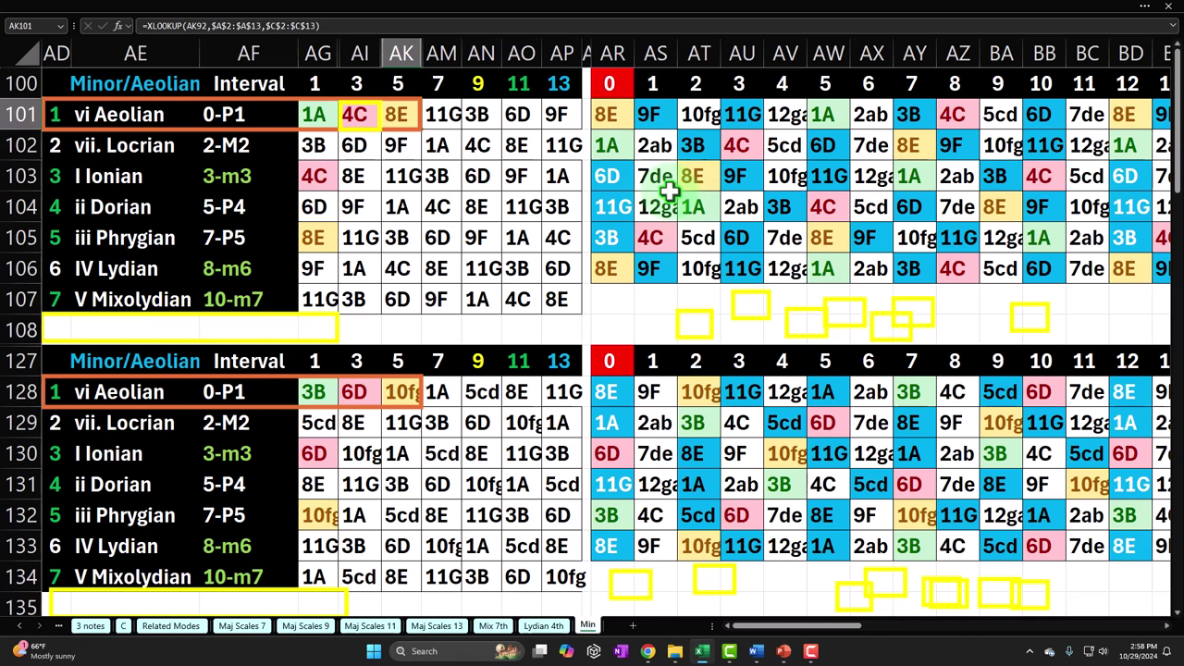
{"action": "left_click", "coordinate": [585, 277]}
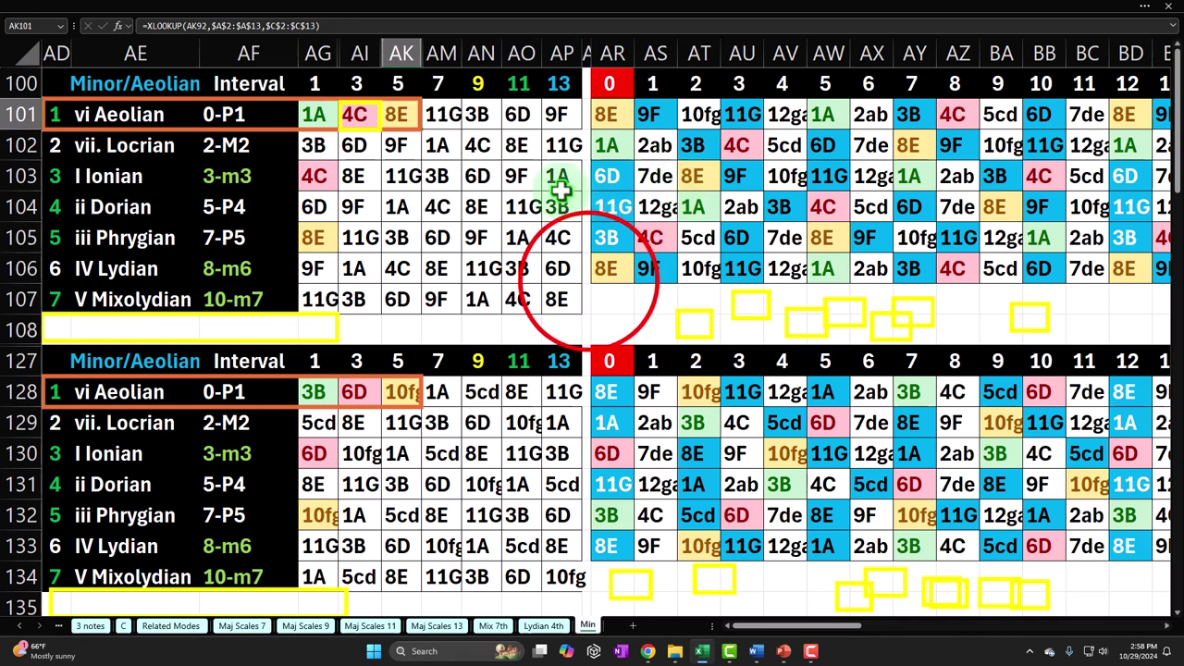
{"action": "left_click", "coordinate": [606, 294]}
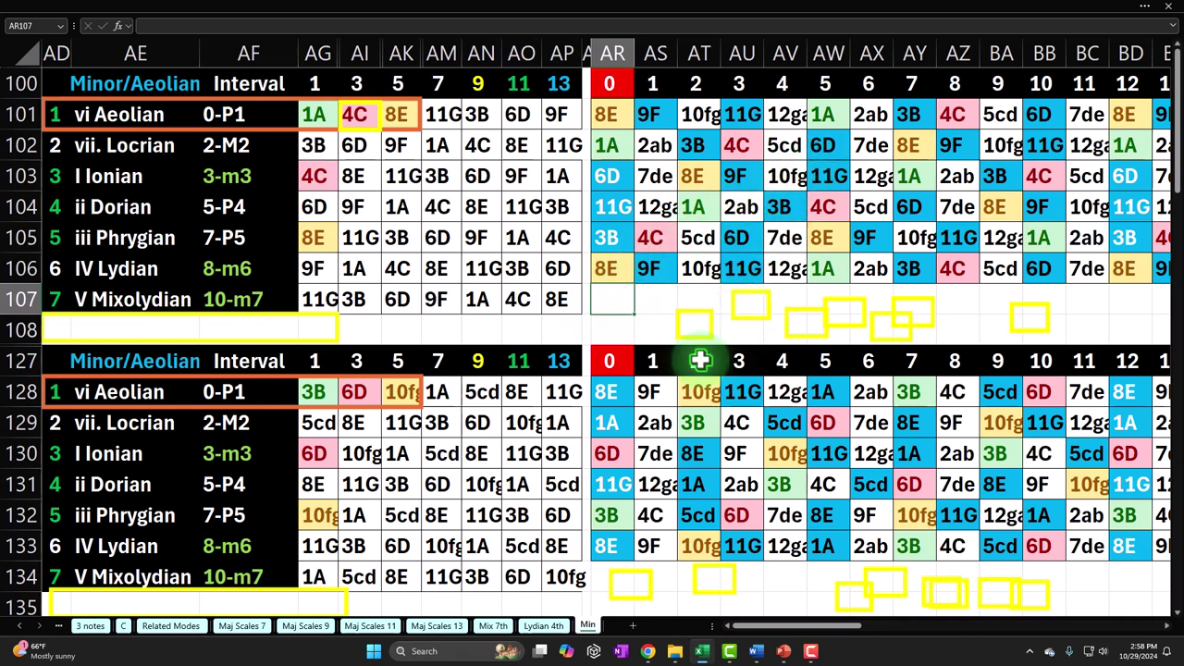
- Switch to the Related Modes sheet and examine the fret 6 and fret 7 notes in row 13 of the Major/Ionian fretboard chart
{"action": "left_click", "coordinate": [176, 629]}
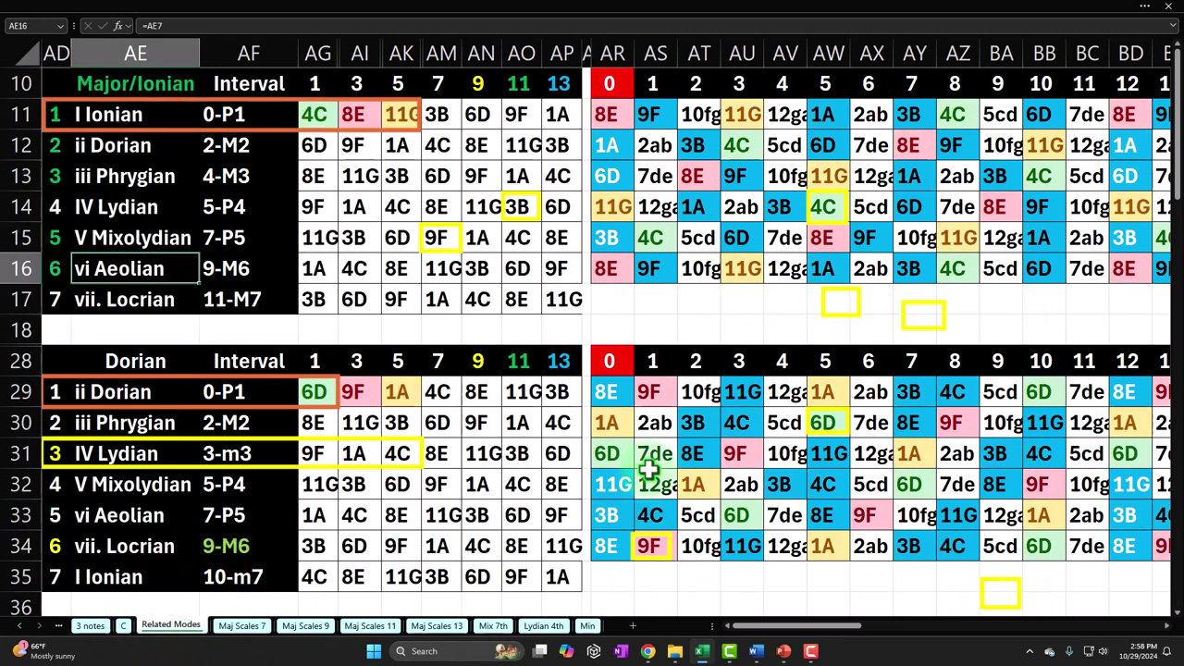
{"action": "left_click", "coordinate": [874, 172]}
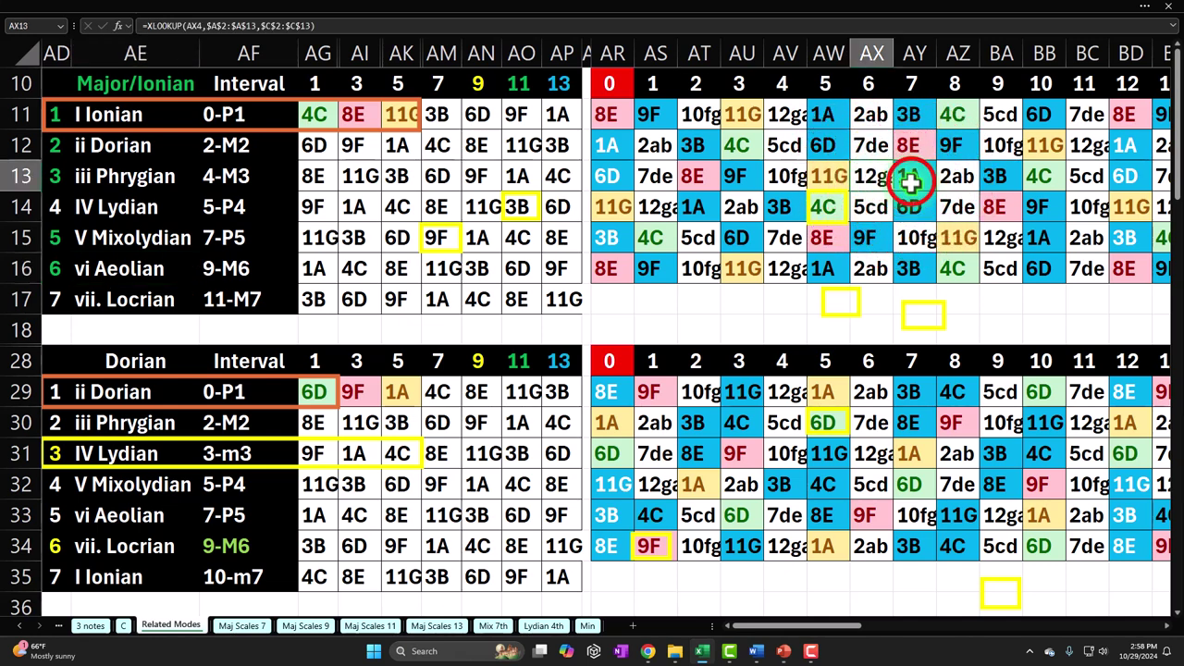
{"action": "left_click", "coordinate": [912, 182]}
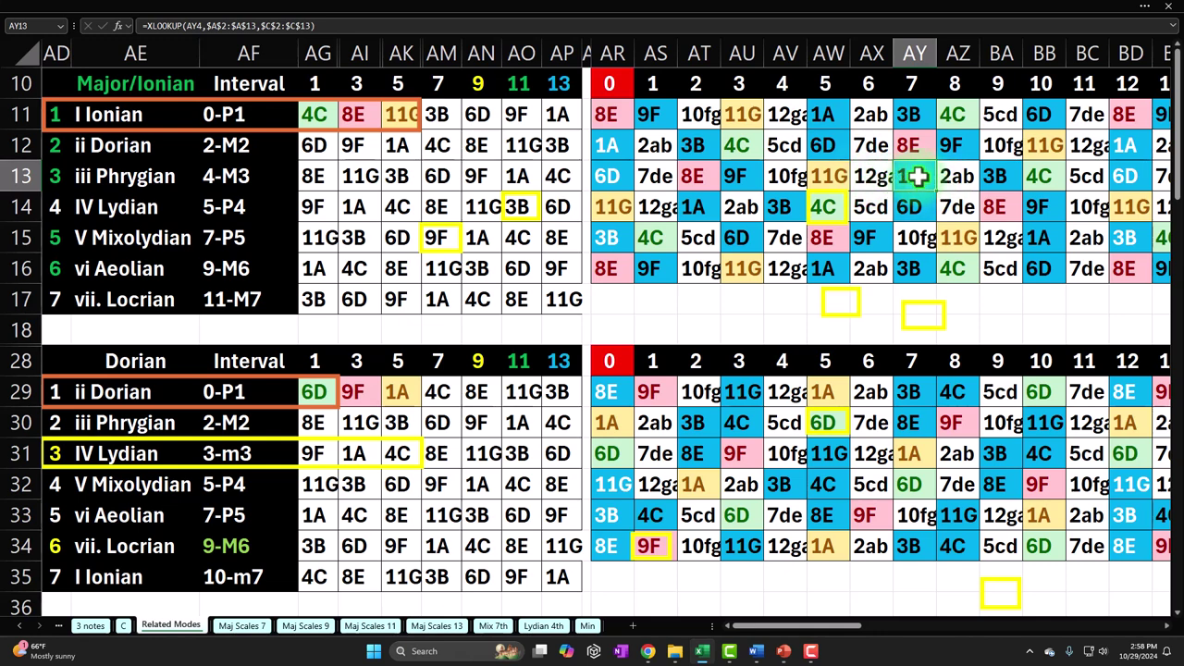
{"action": "left_click", "coordinate": [917, 175]}
{"action": "left_click", "coordinate": [879, 177]}
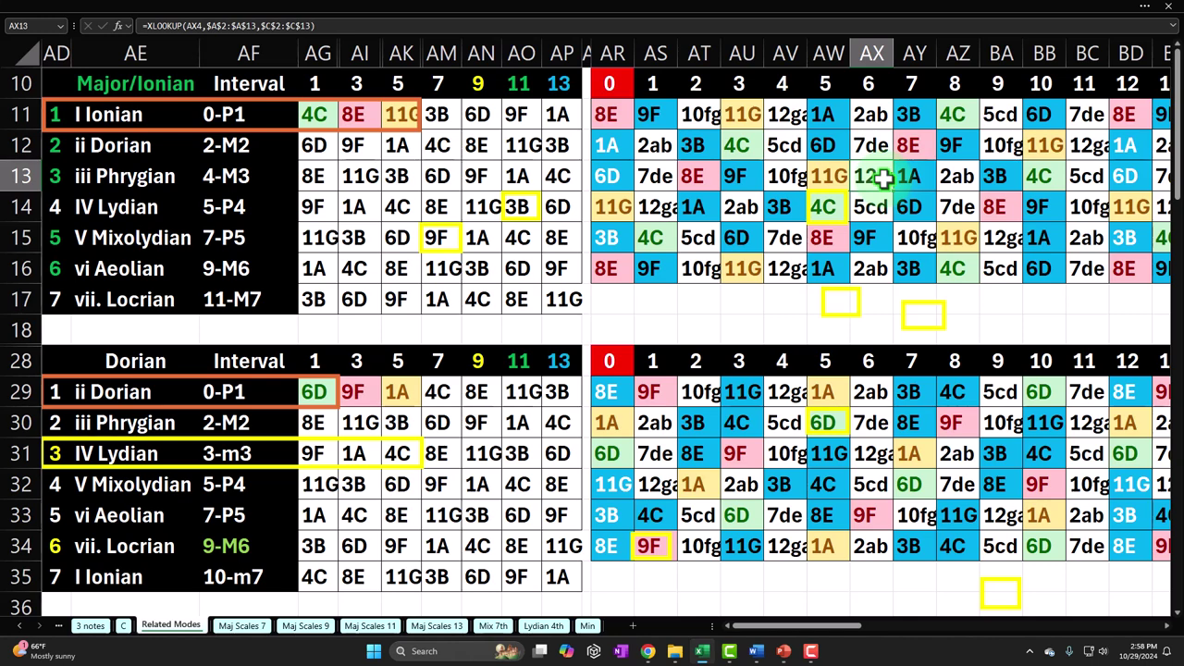
- Return to the Minor/Aeolian table at row 100 and examine the vi Aeolian entry with its third and fifth in row 101
{"action": "left_click", "coordinate": [566, 625]}
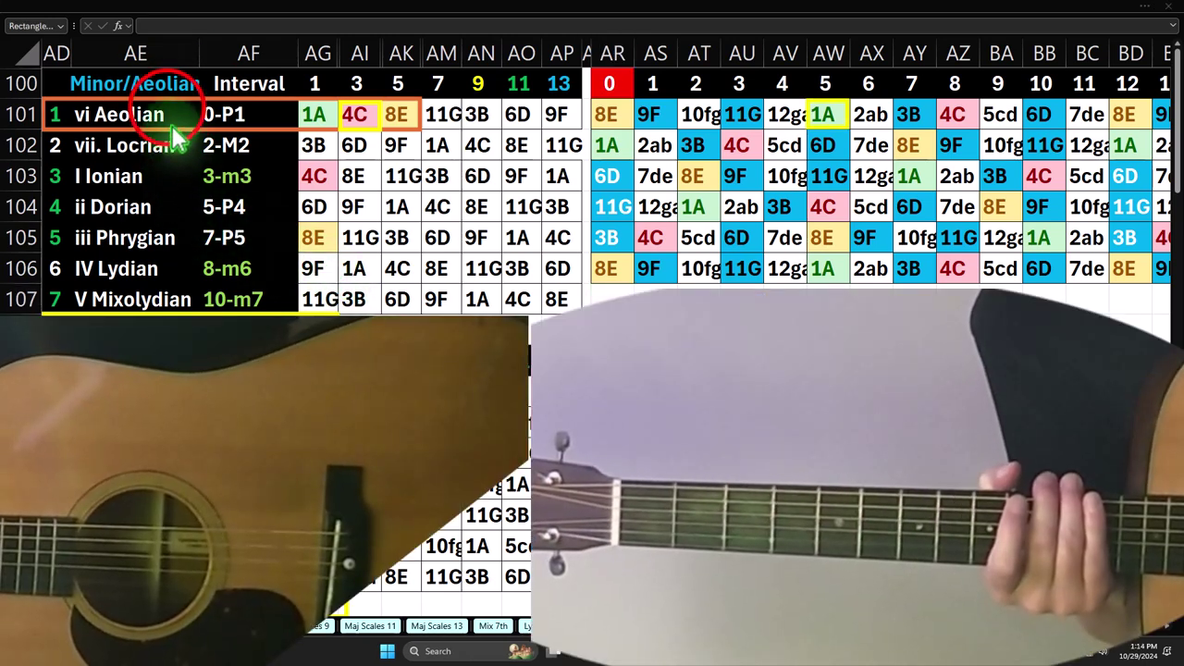
{"action": "key", "text": "ctrl+c"}
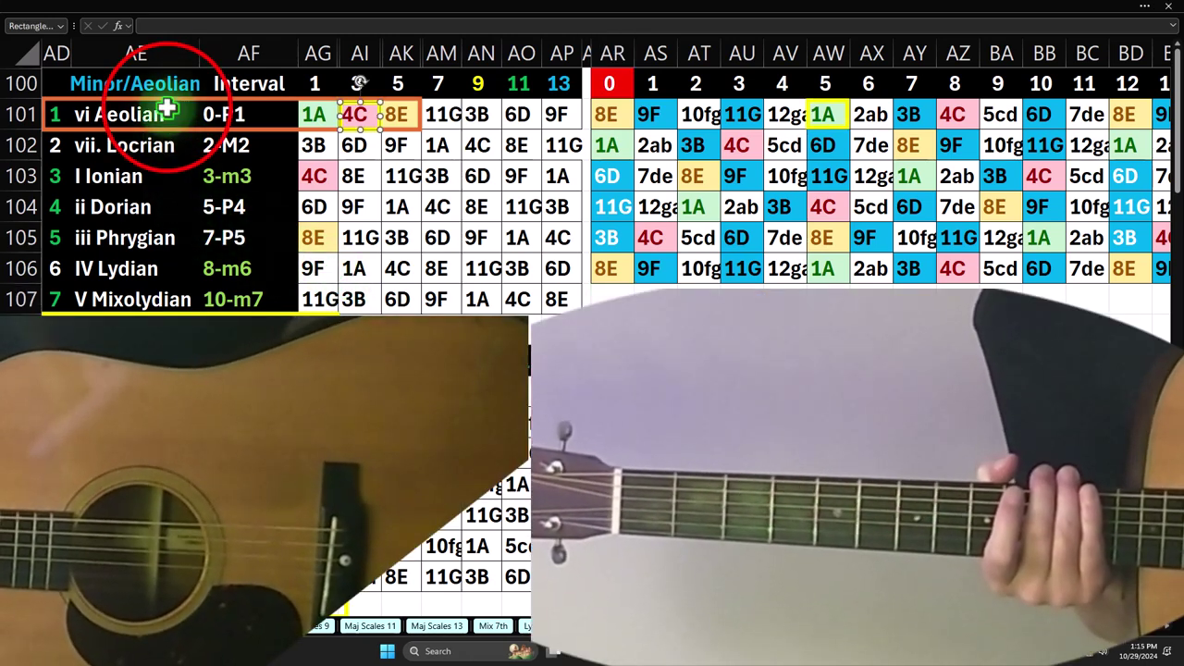
{"action": "left_click", "coordinate": [167, 109]}
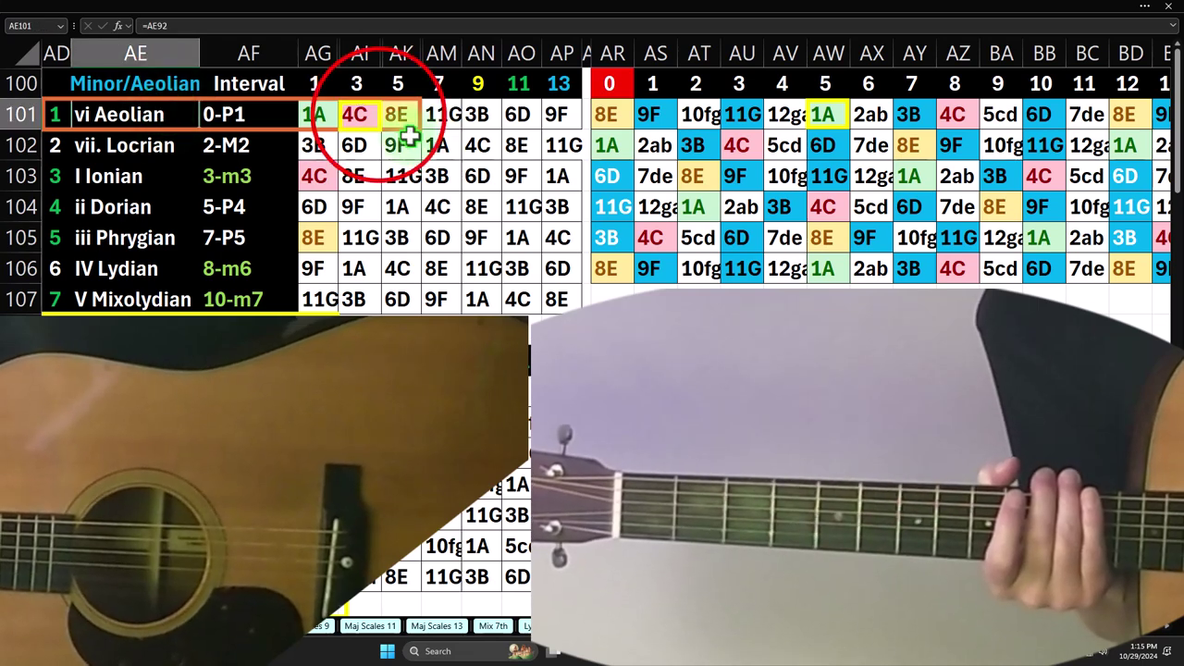
{"action": "left_click", "coordinate": [382, 114]}
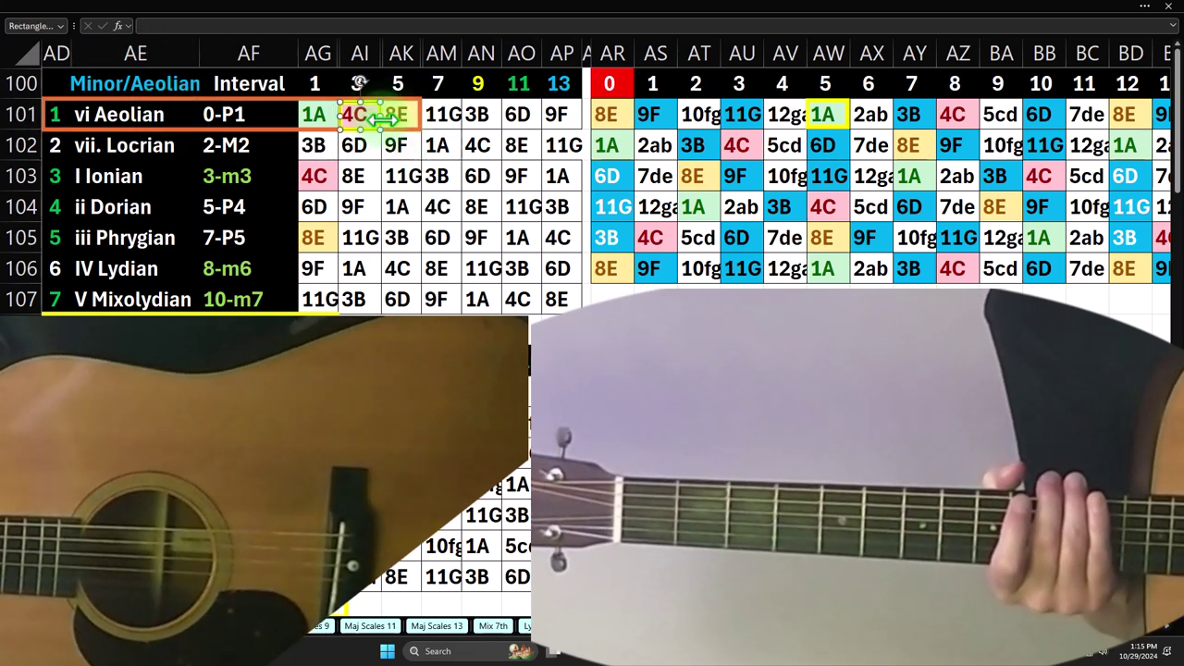
- Review the fret 5 notes in the Minor/Aeolian fretboard chart, covering AW104:AW105 and AW103 up to AW101
{"action": "left_click_drag", "start_coordinate": [820, 204], "coordinate": [826, 238]}
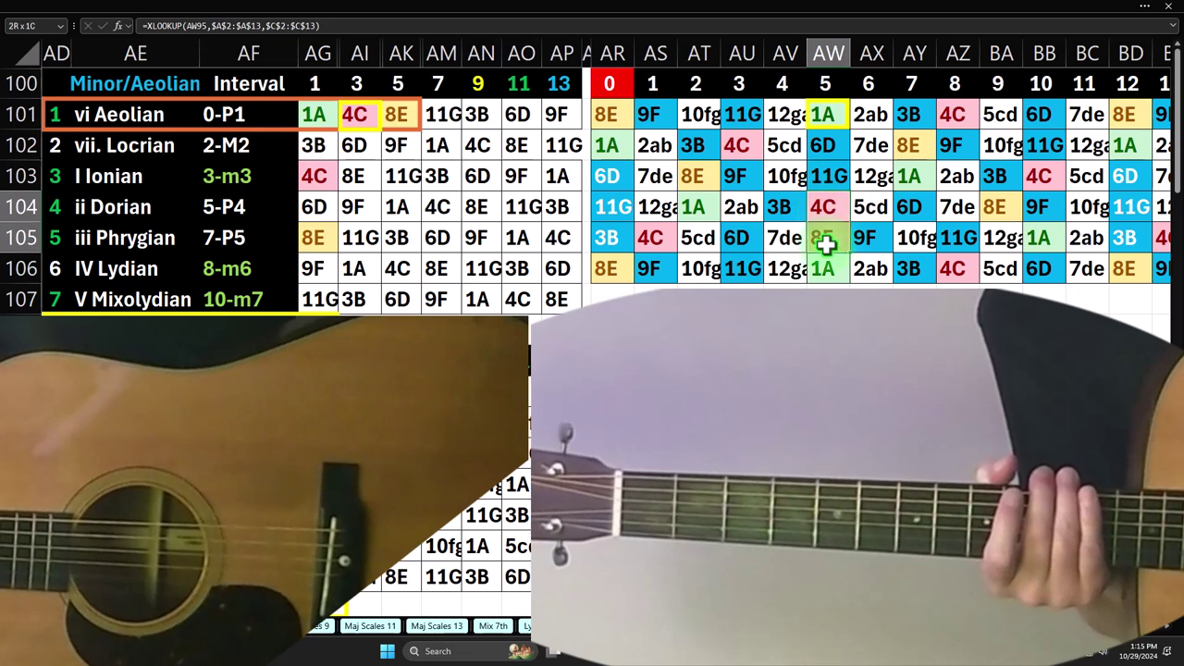
{"action": "left_click", "coordinate": [827, 176]}
{"action": "left_click_drag", "start_coordinate": [827, 159], "coordinate": [825, 113]}
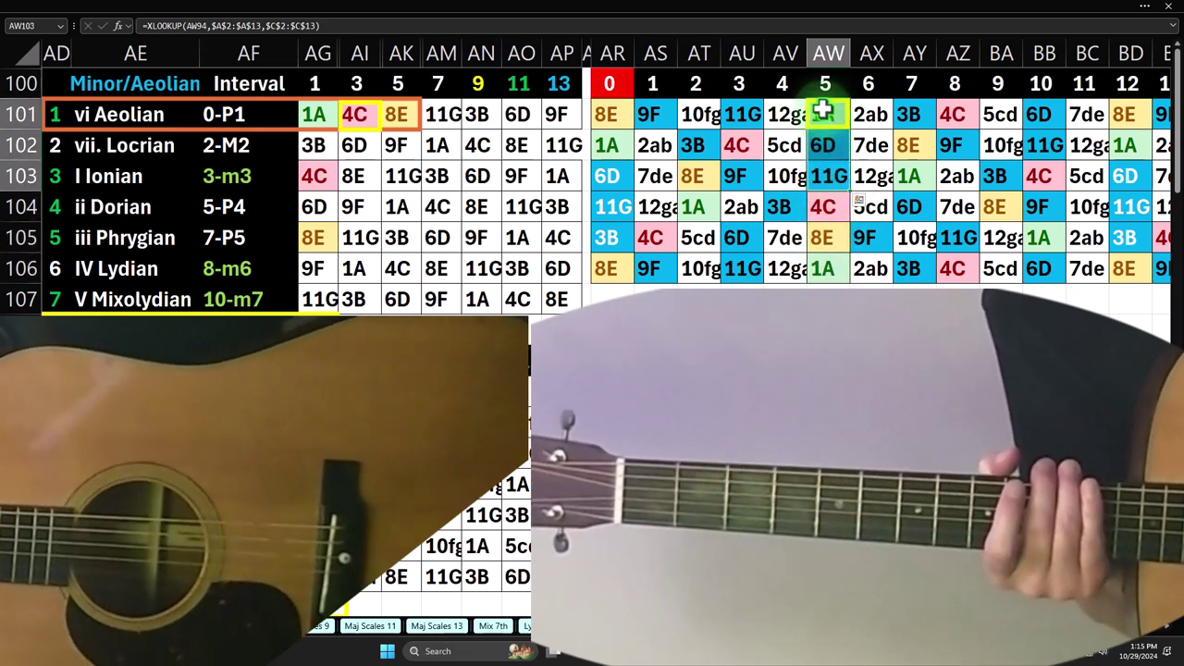
- Compare the third and fifth columns around the vi Aeolian row, ending on the Minor/Aeolian heading and the vi Aeolian entry in AE101
{"action": "left_click", "coordinate": [382, 113]}
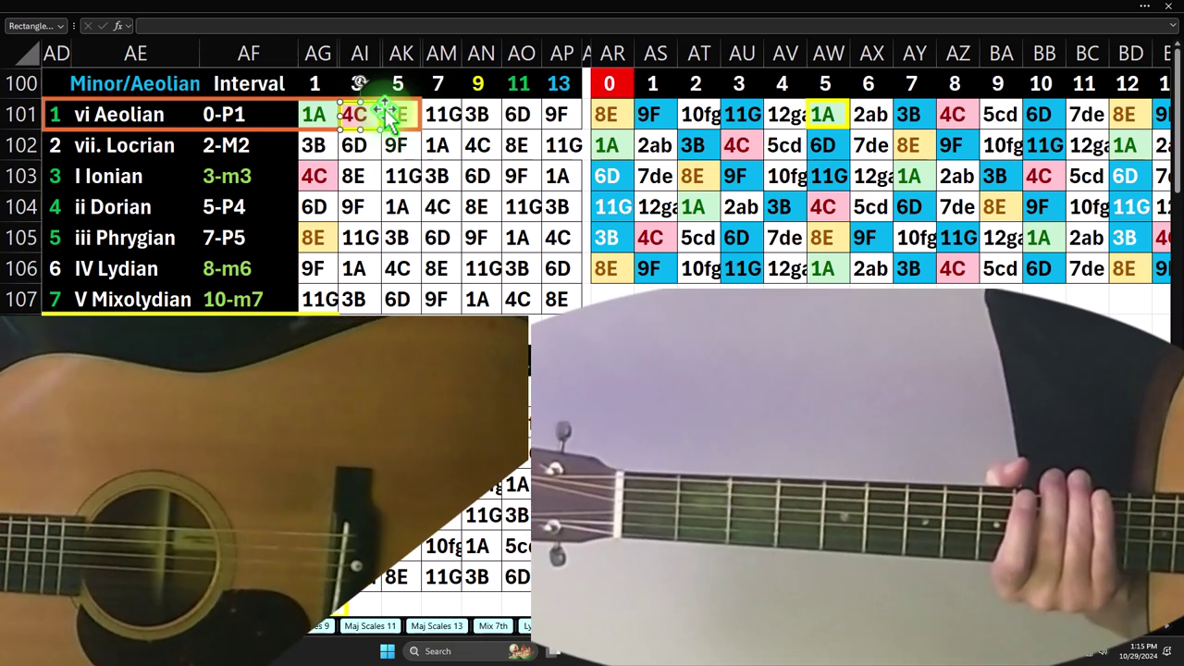
{"action": "left_click", "coordinate": [386, 149]}
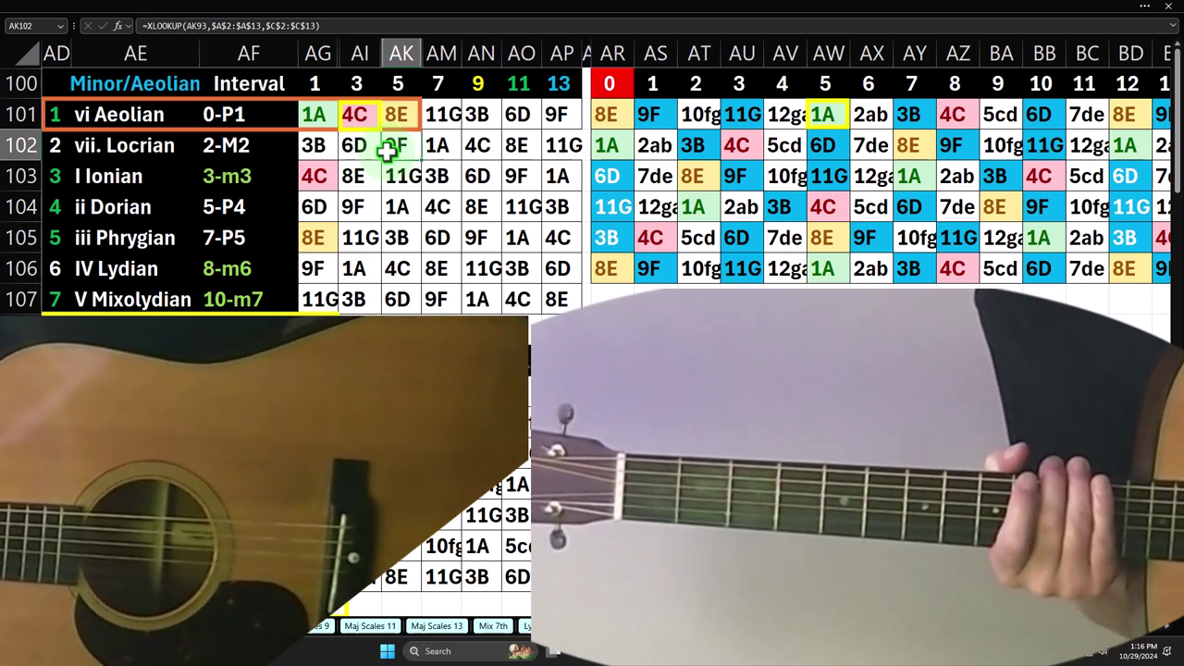
{"action": "left_click", "coordinate": [165, 86]}
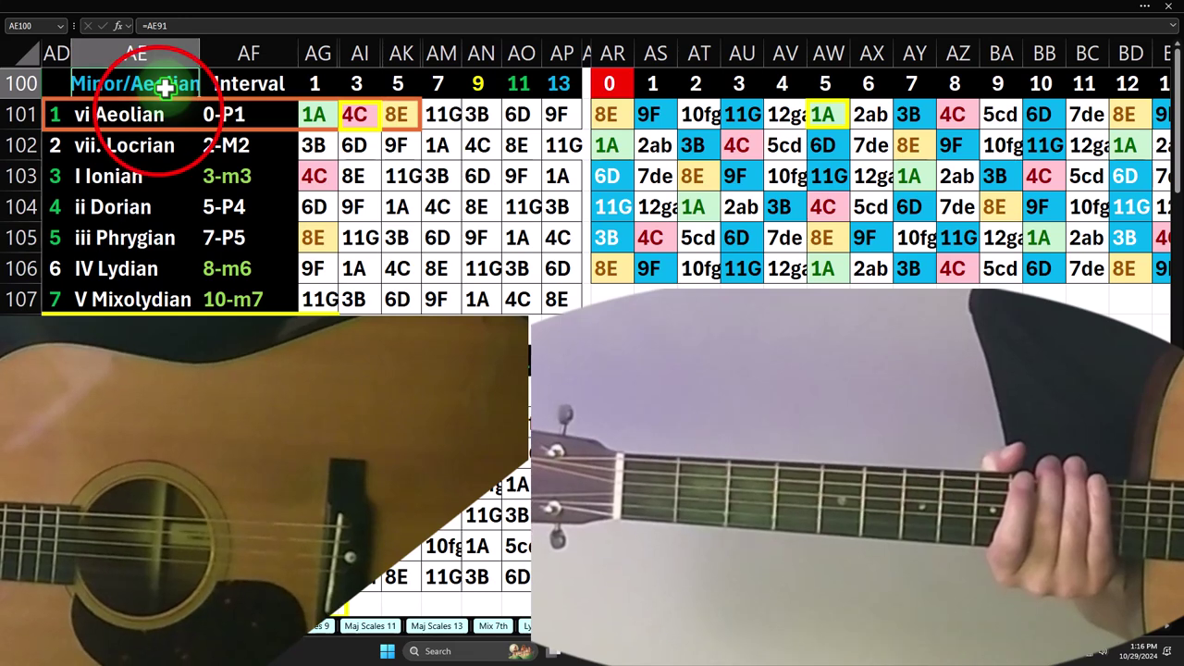
{"action": "left_click", "coordinate": [159, 112]}
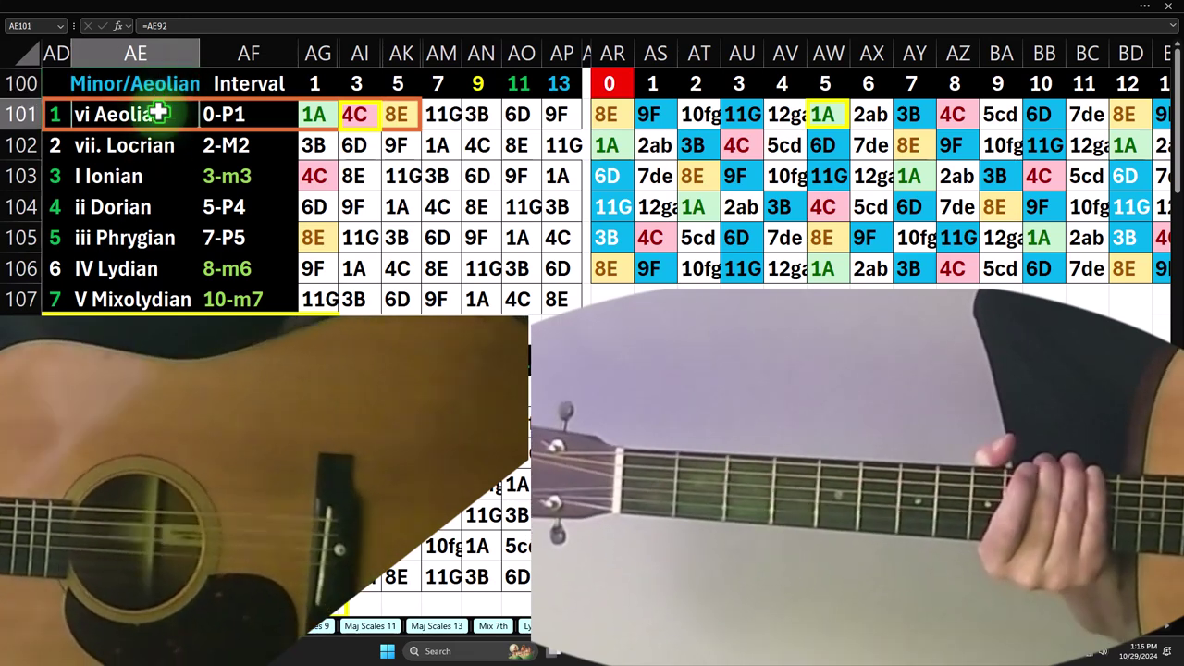